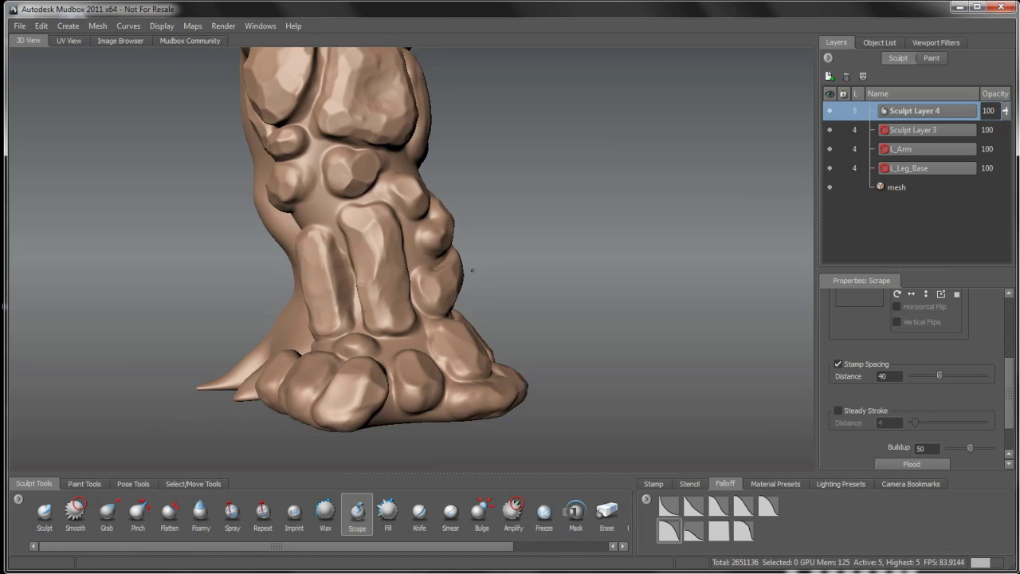
alt+drag(510, 383, 540, 396)
mouse_move(391, 545)
mouse_down()
mouse_move(486, 545)
mouse_move(300, 556)
mouse_up()
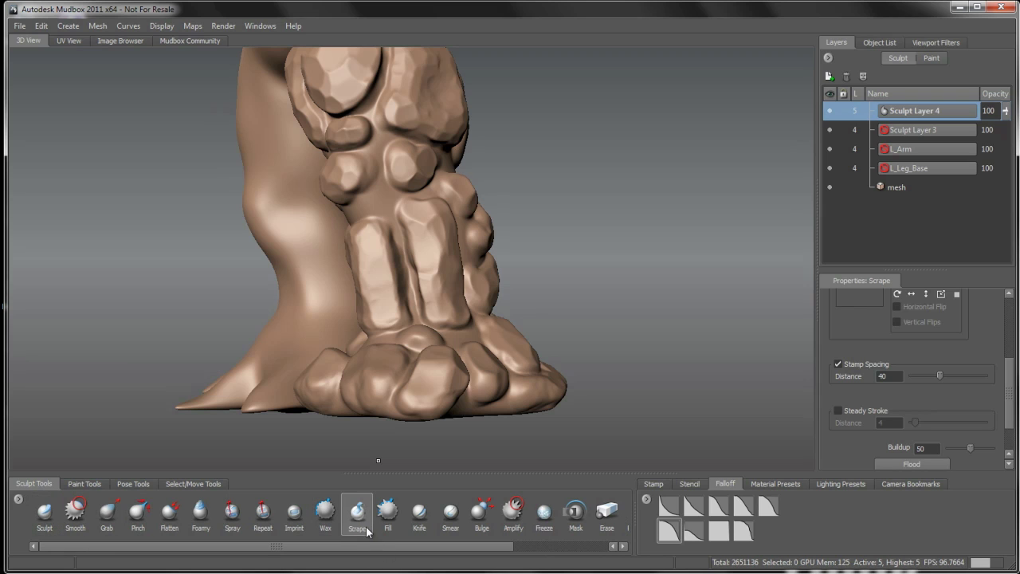
click(20, 500)
click(49, 503)
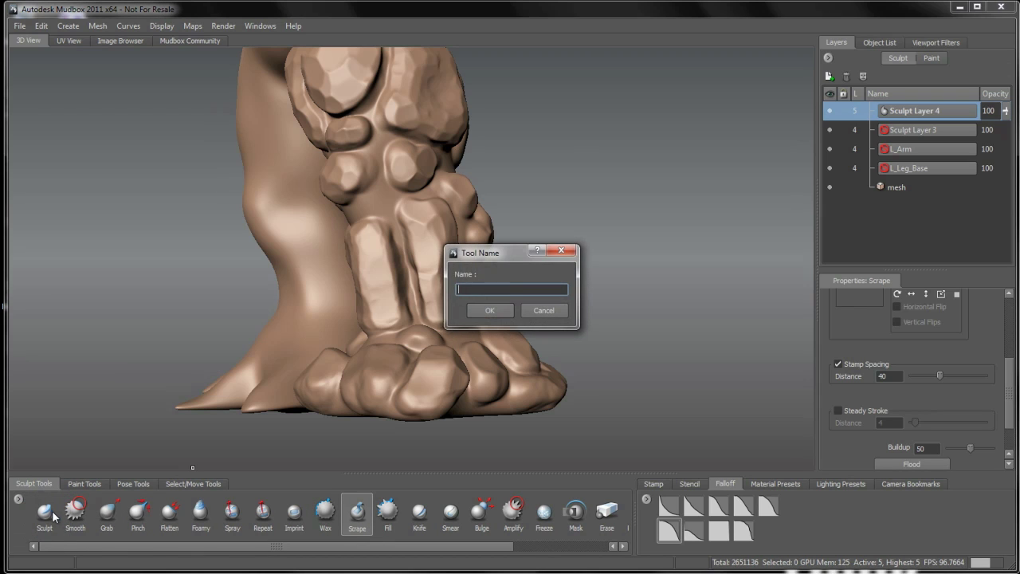
click(542, 310)
- Choose the custom Random Scrapes sculpt brush
drag(462, 550, 556, 550)
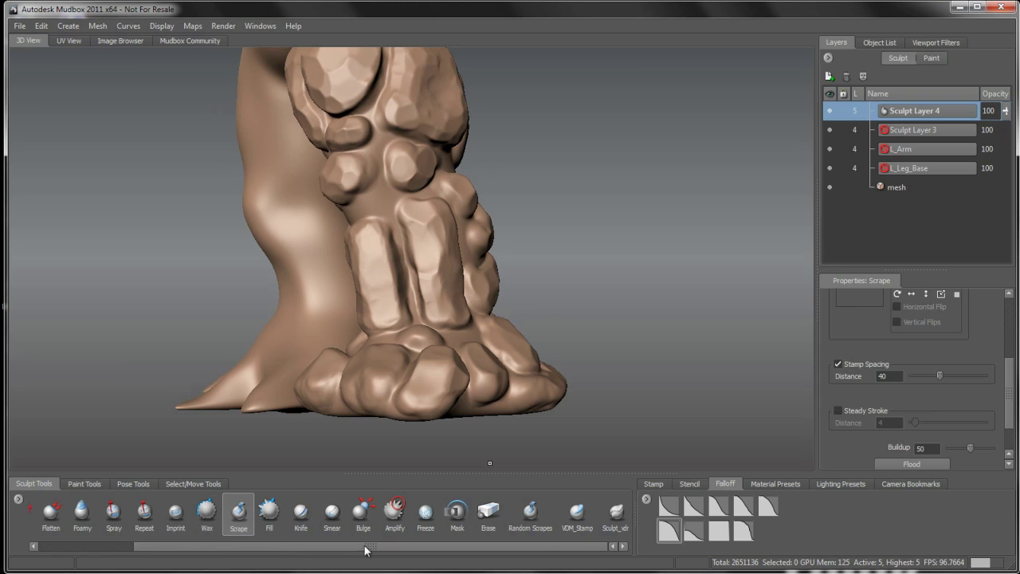
click(533, 516)
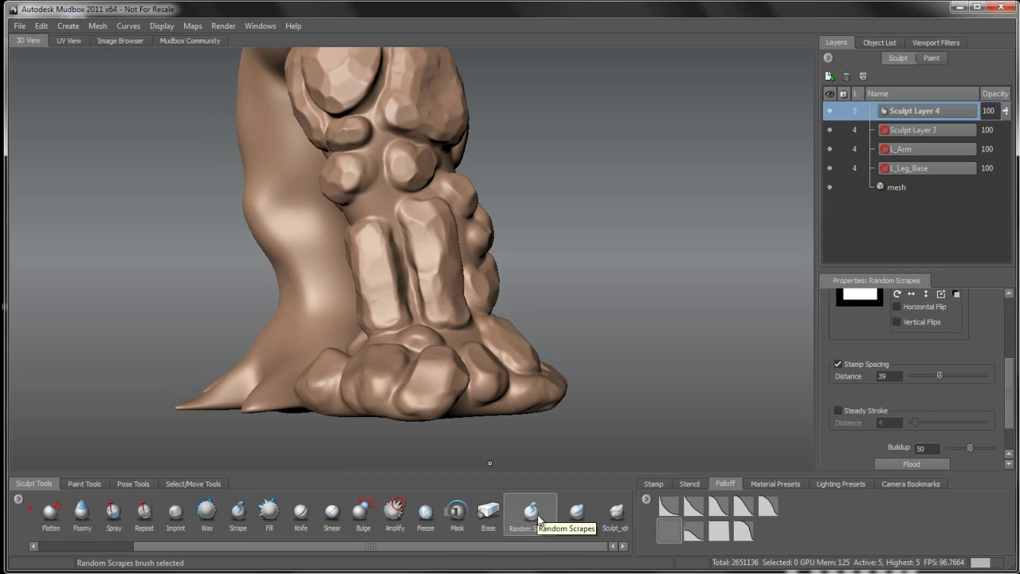
- Examine the Random Scrapes brush's strength, stamp image, randomization, stamp spacing and advanced settings, along with the available stamp images
drag(1014, 396, 1014, 320)
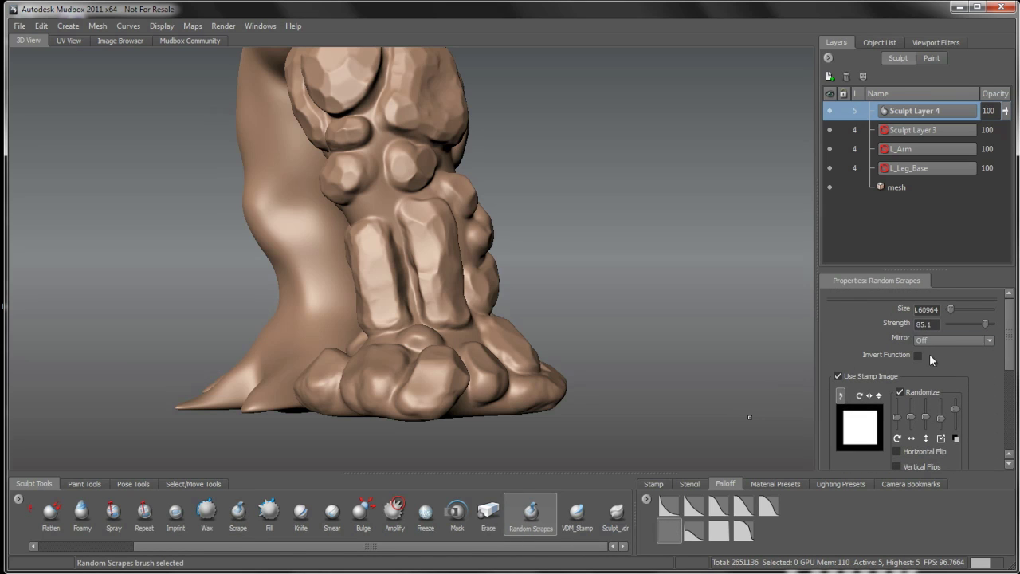
scroll(996, 363, down, 2)
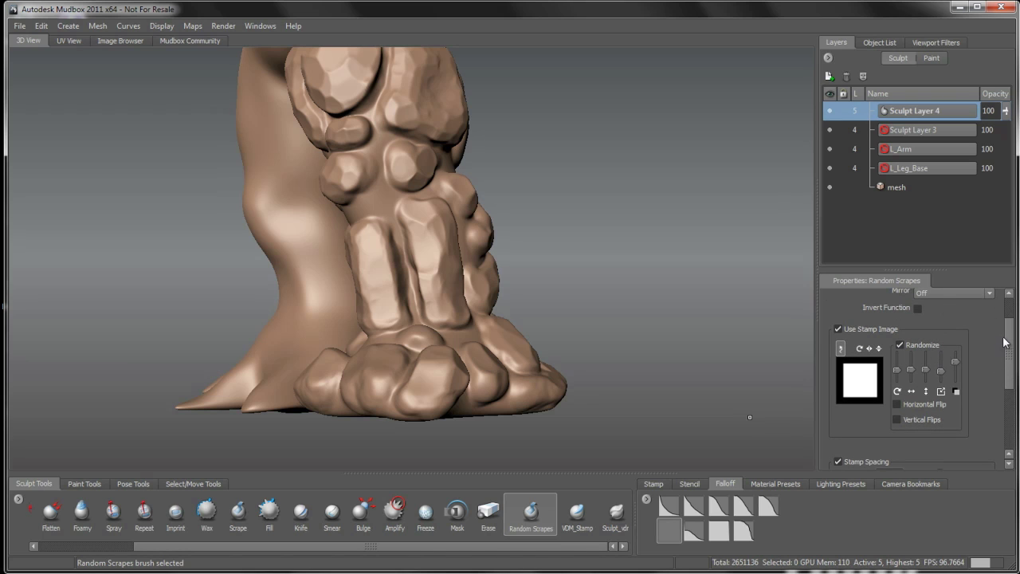
click(691, 484)
click(656, 484)
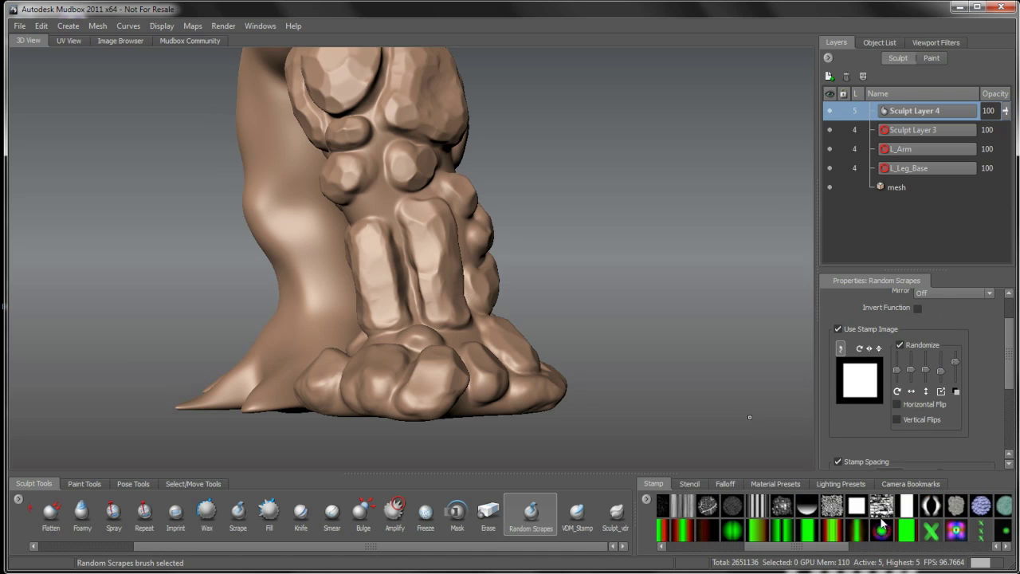
scroll(989, 372, down, 4)
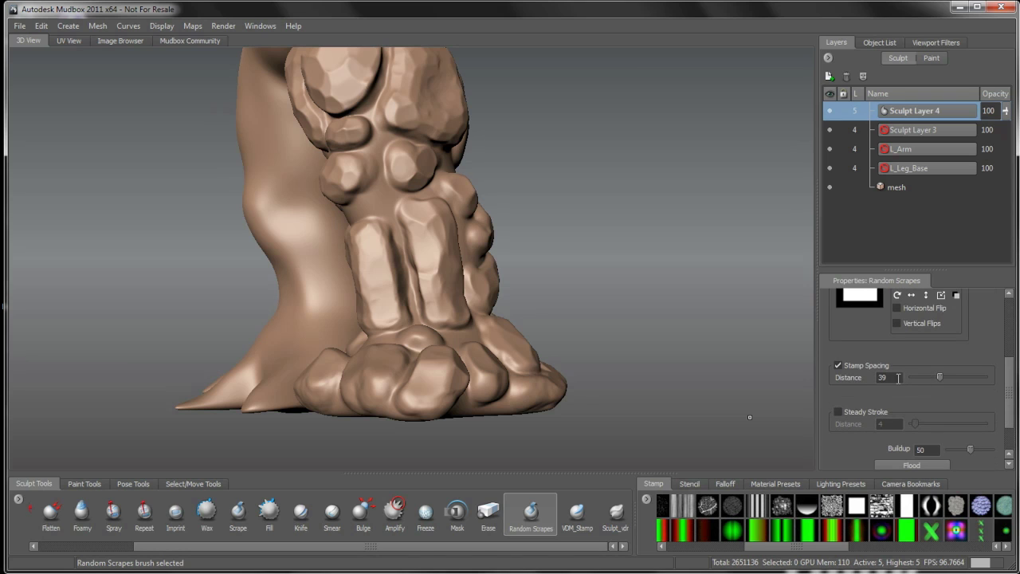
drag(1012, 383, 1012, 381)
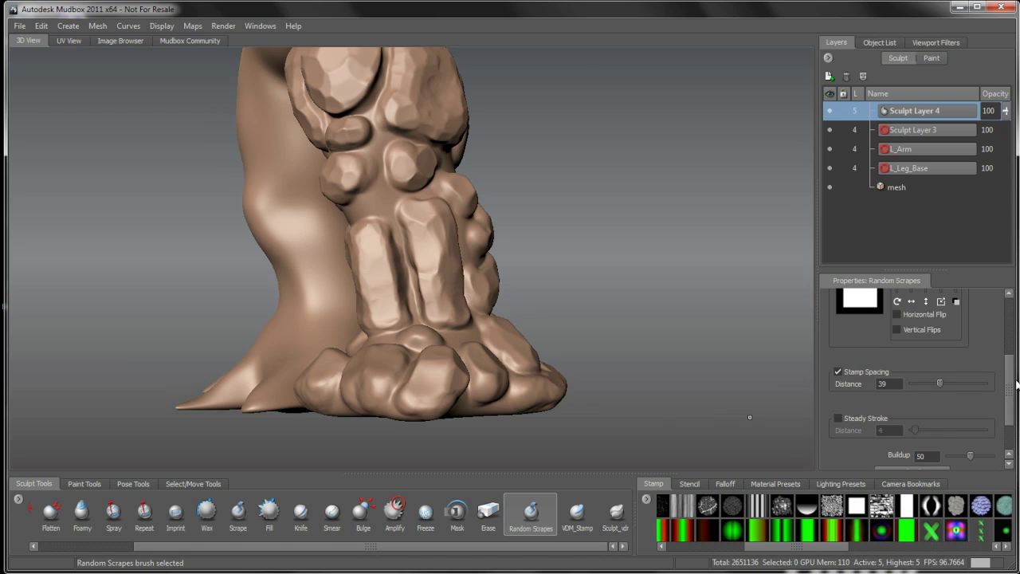
scroll(1013, 390, down, 2)
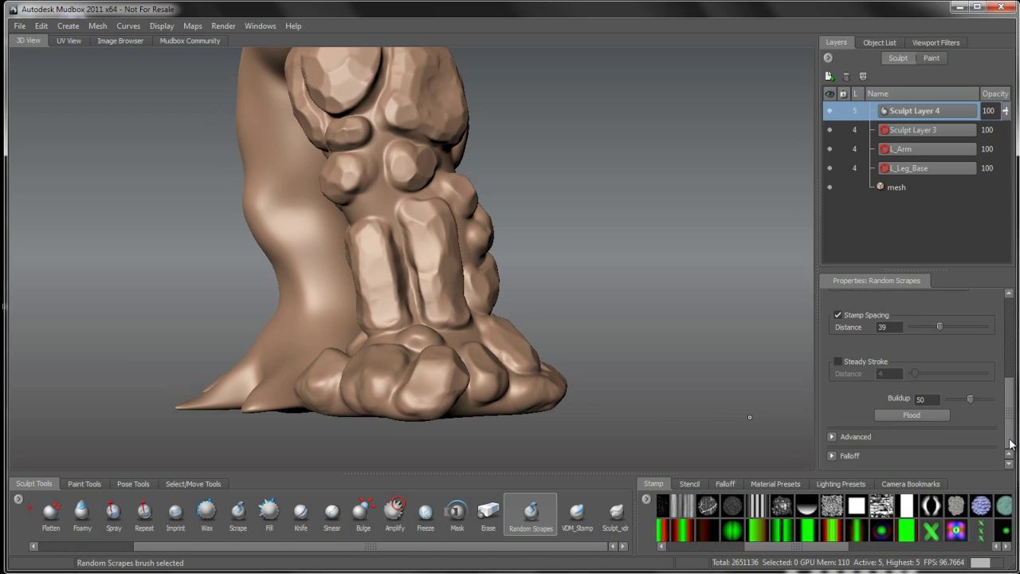
click(833, 437)
scroll(1010, 389, down, 4)
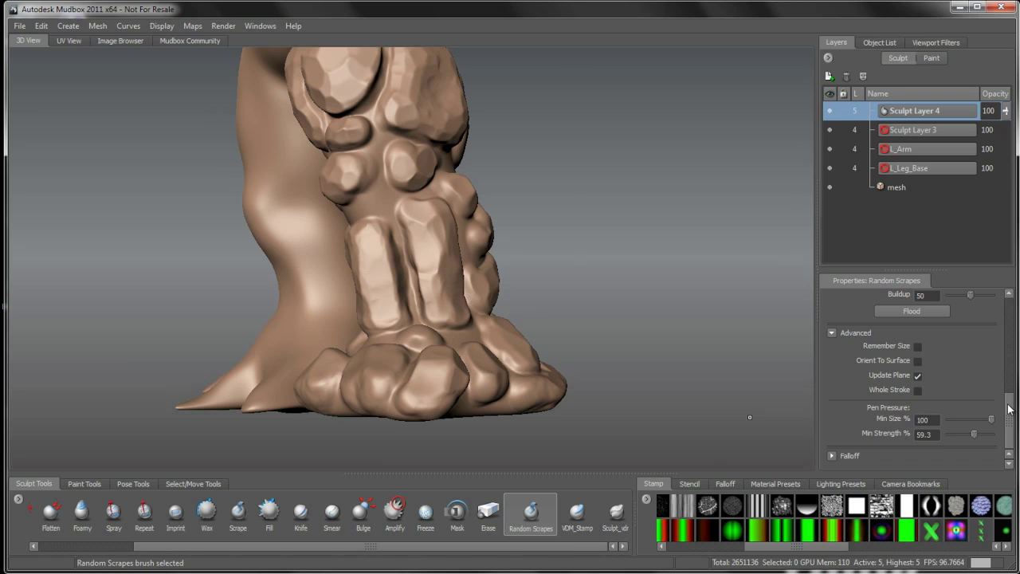
drag(1010, 413, 1018, 306)
scroll(910, 419, down, 10)
drag(1011, 424, 1006, 322)
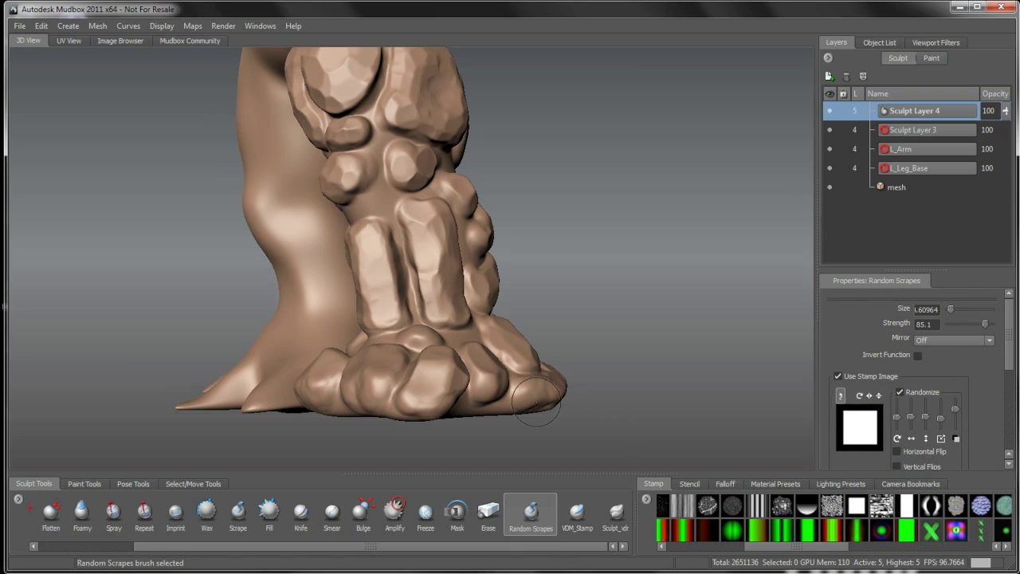
- Scrape random flat facets into the long rock slabs on the front of the lower leg with the Random Scrapes brush
mouse_move(471, 319)
alt+mouse_down()
mouse_move(424, 289)
mouse_move(402, 288)
alt+mouse_up()
alt+right_drag(402, 289, 443, 294)
alt+drag(444, 294, 417, 294)
mouse_move(412, 239)
mouse_down()
mouse_move(403, 183)
mouse_move(409, 292)
mouse_move(539, 351)
mouse_move(522, 328)
mouse_up()
mouse_move(445, 328)
alt+mouse_down()
mouse_move(455, 364)
mouse_move(478, 337)
alt+mouse_up()
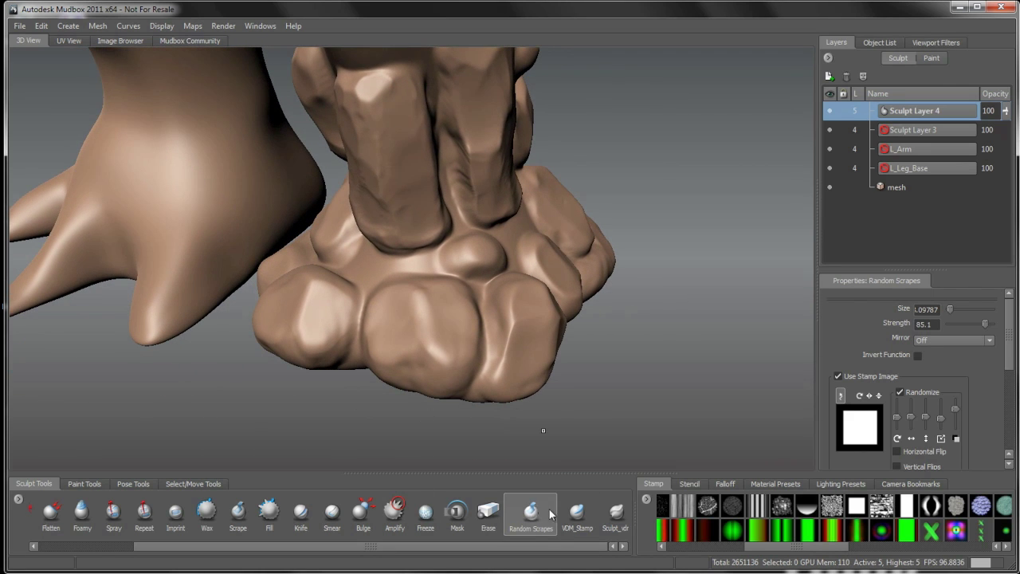
- Resize the scraping brush and add facets to the large toe rocks and the shin slabs
mouse_move(405, 285)
mouse_down()
mouse_move(437, 346)
mouse_move(445, 303)
mouse_move(488, 311)
mouse_up()
alt+drag(488, 311, 439, 320)
mouse_move(505, 317)
mouse_down()
mouse_move(523, 297)
mouse_move(467, 327)
mouse_move(484, 321)
mouse_move(488, 365)
mouse_move(445, 352)
mouse_move(483, 346)
mouse_move(466, 335)
mouse_move(474, 341)
mouse_move(546, 288)
mouse_move(542, 268)
mouse_move(583, 277)
mouse_move(577, 257)
mouse_move(580, 292)
mouse_move(560, 307)
mouse_move(550, 289)
mouse_move(425, 208)
mouse_move(476, 196)
mouse_move(441, 131)
mouse_move(469, 118)
mouse_move(455, 200)
mouse_move(415, 199)
mouse_move(439, 215)
mouse_move(441, 237)
mouse_move(339, 224)
mouse_move(326, 237)
mouse_up()
key(b)
key(b)
mouse_move(428, 248)
mouse_down()
mouse_move(421, 272)
mouse_move(464, 256)
mouse_move(410, 241)
mouse_move(412, 210)
mouse_move(472, 304)
mouse_up()
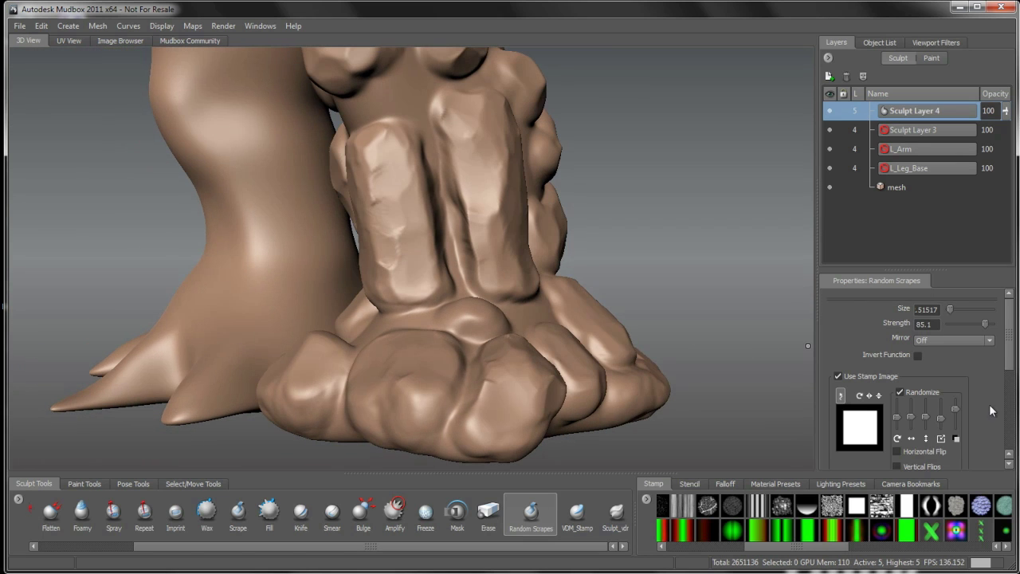
- Review the brush's stamp randomization, then scrape more facets into the shin slab and the front toe rocks
scroll(925, 342, down, 3)
scroll(1006, 363, up, 1)
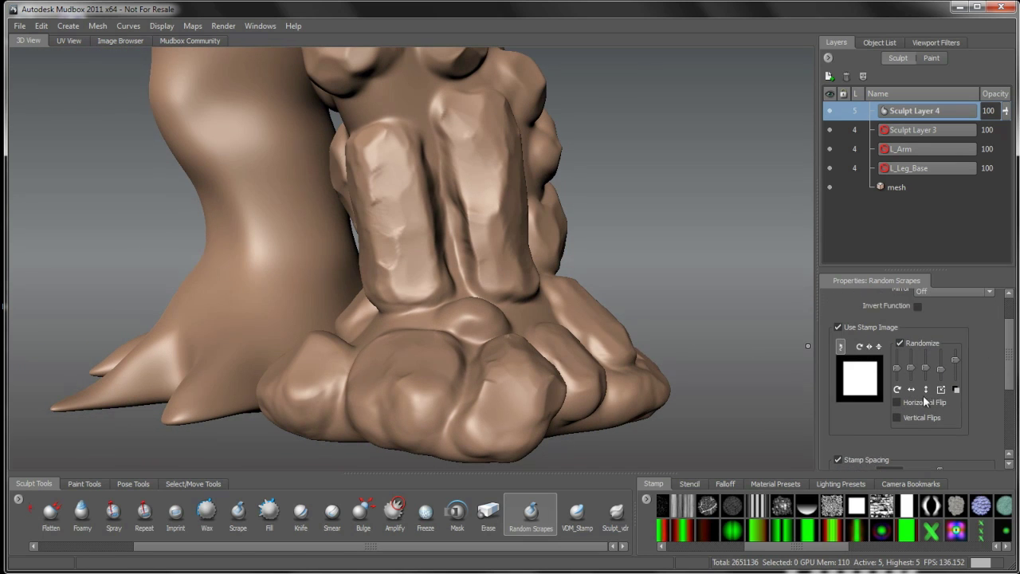
scroll(1013, 364, up, 1)
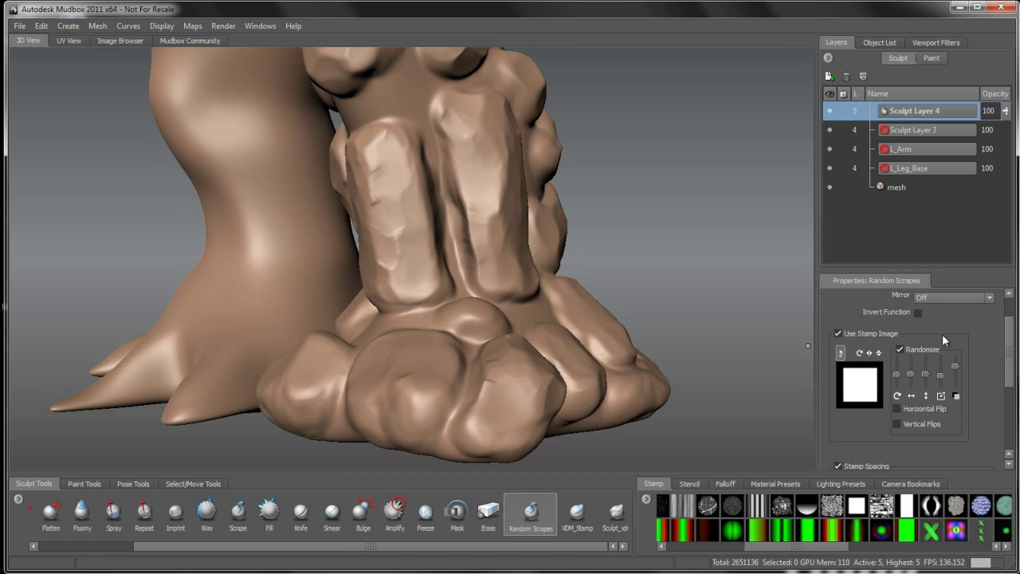
drag(372, 155, 393, 208)
alt+drag(410, 269, 494, 367)
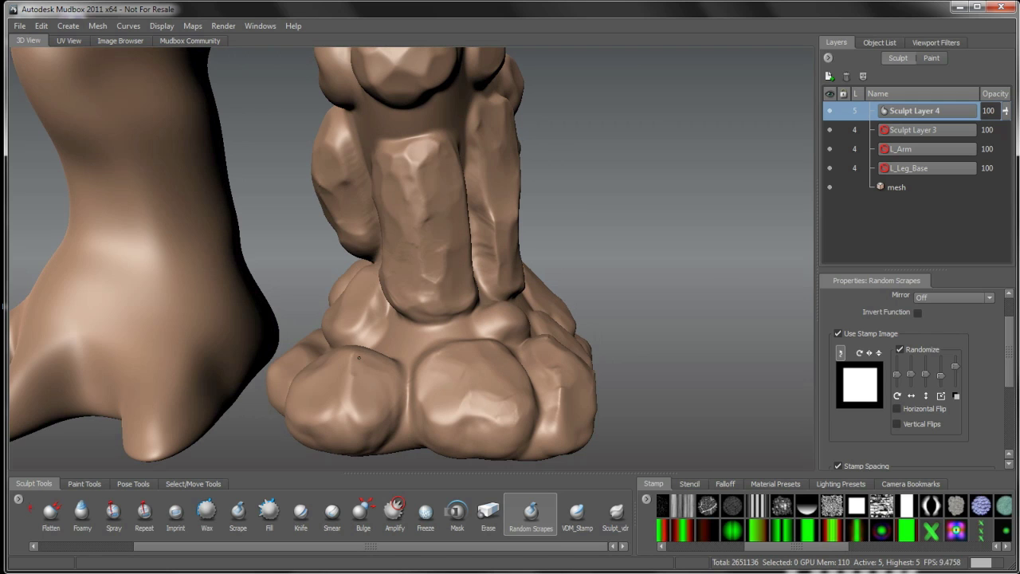
mouse_move(372, 361)
alt+mouse_down()
mouse_move(393, 385)
mouse_move(374, 380)
mouse_move(343, 410)
mouse_move(346, 394)
alt+mouse_up()
mouse_move(367, 323)
mouse_down()
mouse_move(350, 321)
mouse_move(343, 175)
mouse_move(447, 256)
mouse_move(403, 214)
mouse_move(386, 220)
mouse_move(394, 205)
mouse_move(387, 223)
mouse_move(431, 258)
mouse_move(387, 174)
mouse_move(396, 239)
mouse_move(372, 255)
mouse_move(356, 227)
mouse_move(376, 184)
mouse_move(418, 192)
mouse_move(479, 239)
mouse_move(463, 195)
mouse_move(486, 223)
mouse_up()
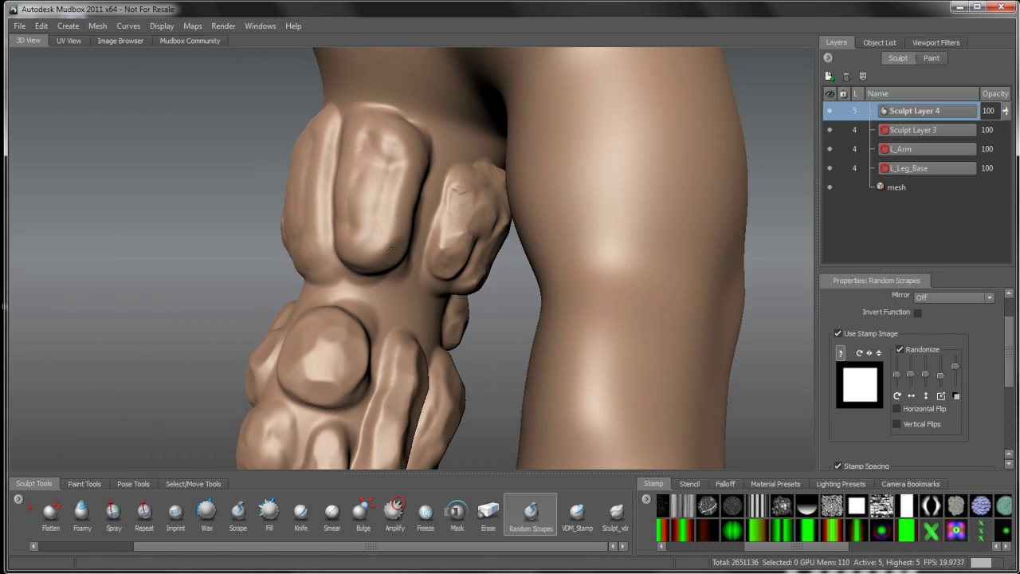
- Scrape facets into the large rock plates around the upper leg and the smaller rocks below them
mouse_move(392, 193)
mouse_down()
mouse_move(405, 154)
mouse_move(411, 225)
mouse_move(397, 249)
mouse_up()
mouse_move(397, 249)
alt+mouse_down()
mouse_move(421, 198)
mouse_move(408, 186)
mouse_move(409, 168)
mouse_move(401, 170)
alt+mouse_up()
alt+drag(400, 170, 434, 231)
mouse_move(434, 230)
mouse_down()
mouse_move(412, 208)
mouse_move(422, 129)
mouse_move(436, 211)
mouse_move(436, 192)
mouse_up()
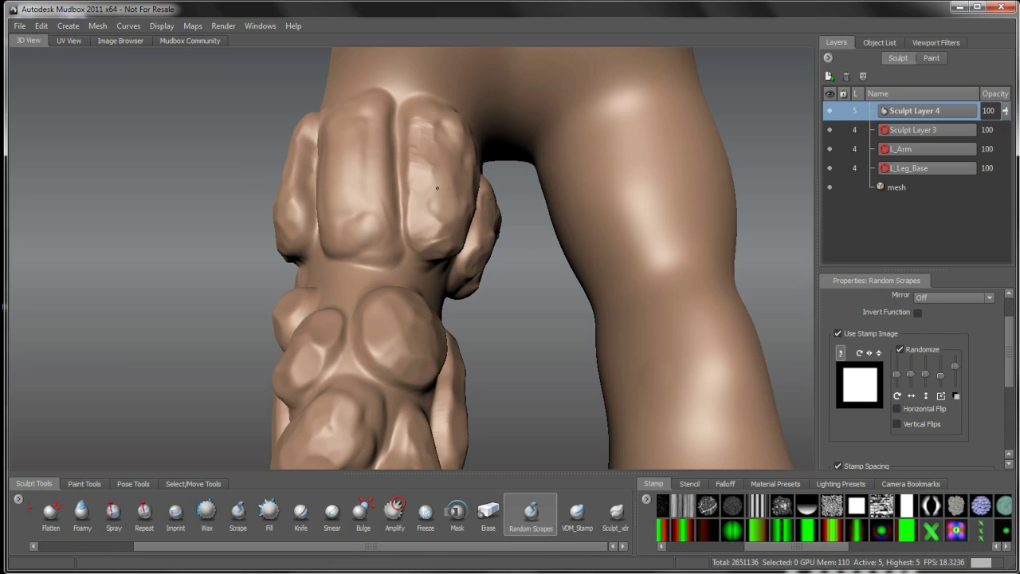
mouse_move(356, 225)
mouse_down()
mouse_move(358, 167)
mouse_move(361, 247)
mouse_move(365, 229)
mouse_up()
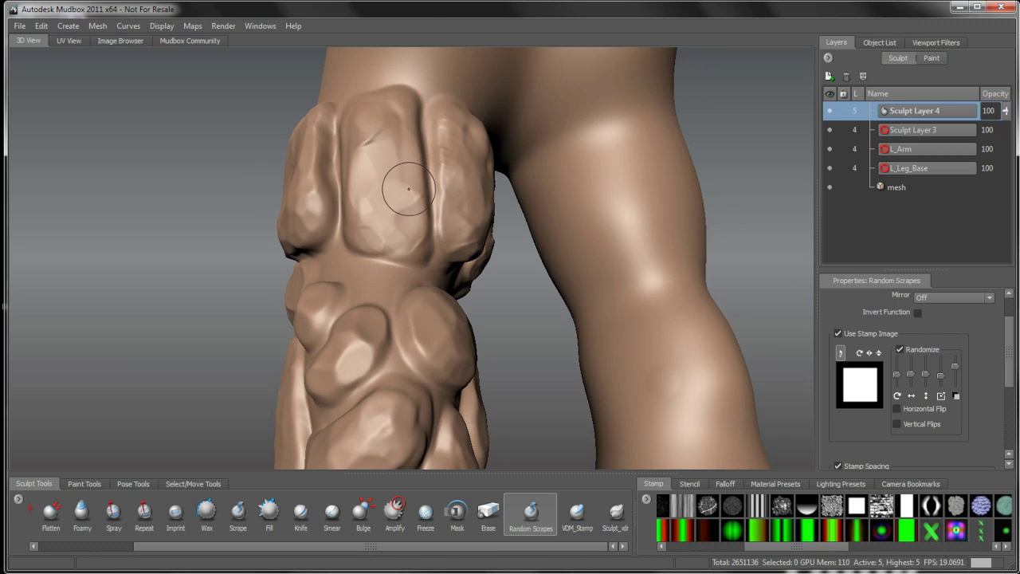
alt+drag(409, 184, 342, 168)
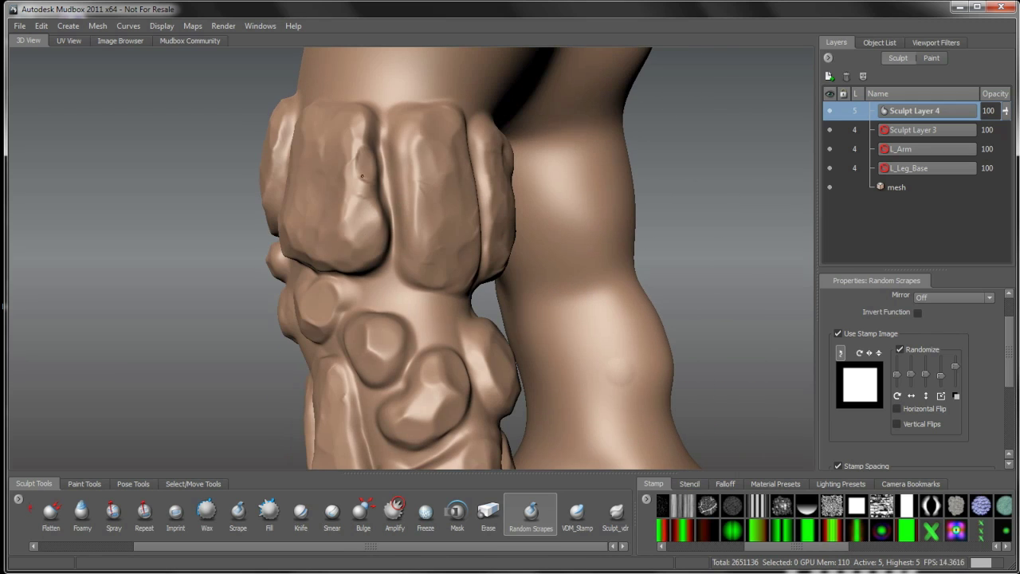
mouse_move(399, 319)
alt+mouse_down()
mouse_move(439, 315)
mouse_move(433, 337)
alt+mouse_up()
drag(359, 281, 335, 297)
- Examine the scraped rocks around the whole leg and foot from several sides
alt+right_drag(383, 336, 319, 359)
alt+middle_drag(423, 439, 387, 367)
alt+drag(399, 366, 563, 323)
alt+middle_drag(550, 120, 517, 212)
alt+right_drag(517, 212, 601, 268)
alt+drag(601, 269, 424, 278)
alt+drag(462, 200, 448, 248)
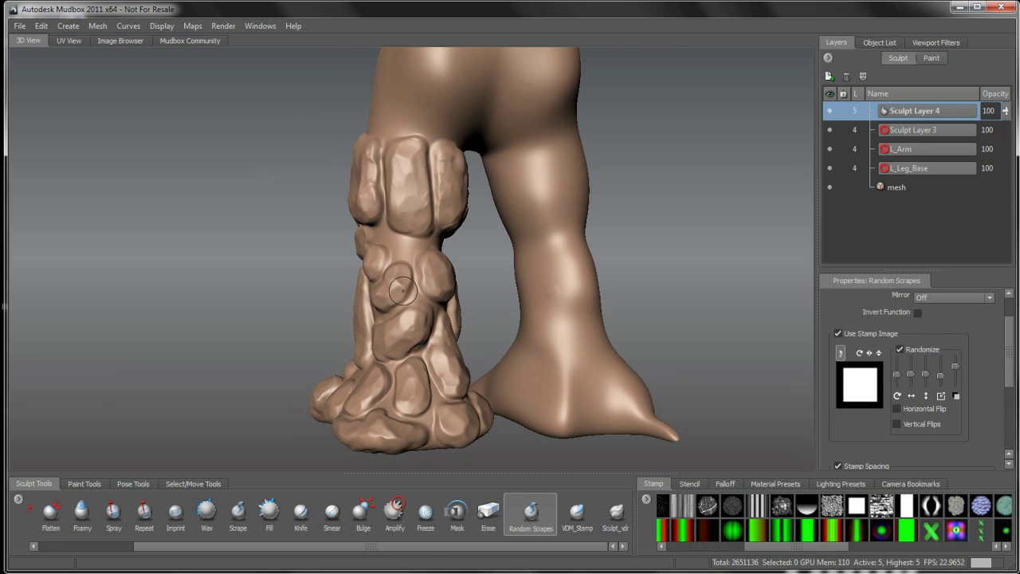
alt+drag(415, 302, 547, 377)
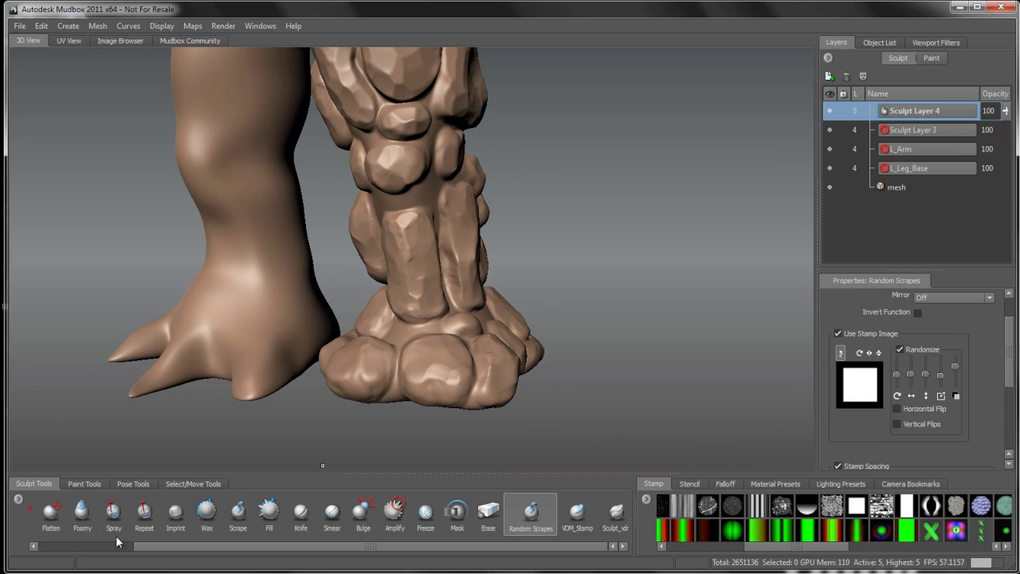
- Switch to the Foamy brush and try it in the crease between two front toe rocks
drag(157, 546, 121, 546)
click(126, 514)
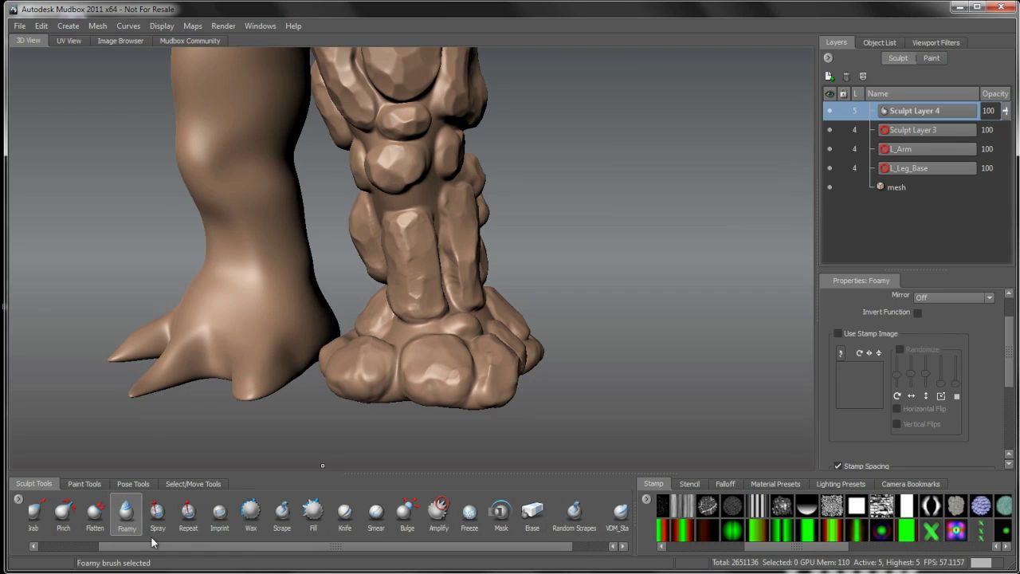
alt+drag(476, 333, 496, 356)
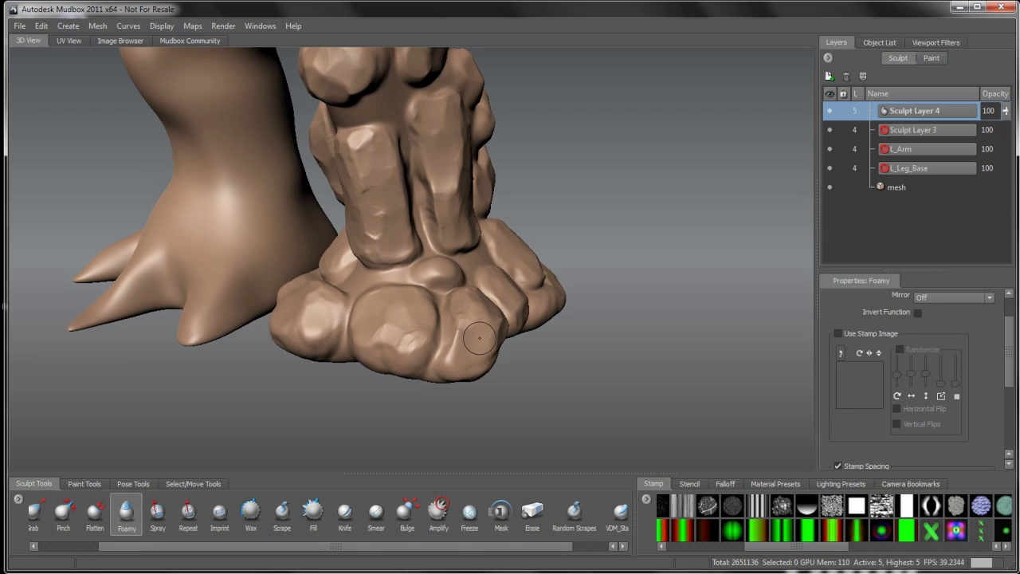
alt+drag(484, 330, 456, 310)
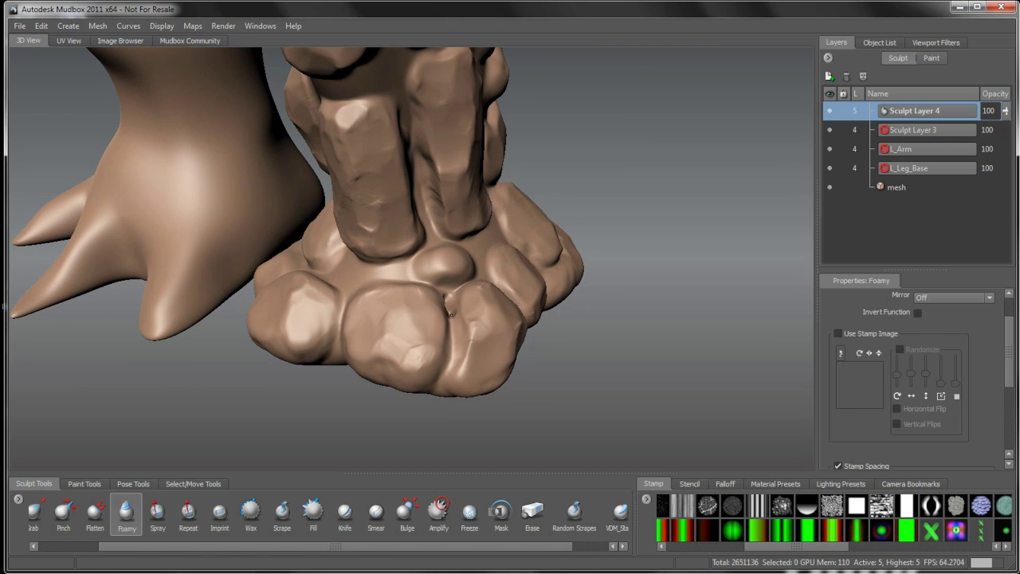
drag(460, 363, 466, 137)
drag(466, 330, 466, 283)
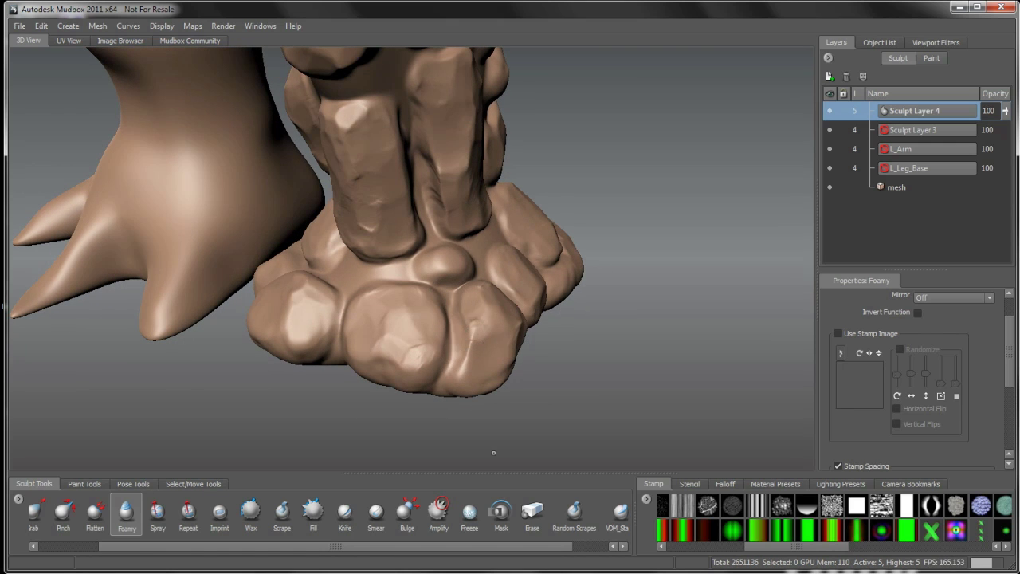
- Compare two falloff presets for the Foamy brush in its falloff graph and keep the broad curve with the steep edge
click(724, 484)
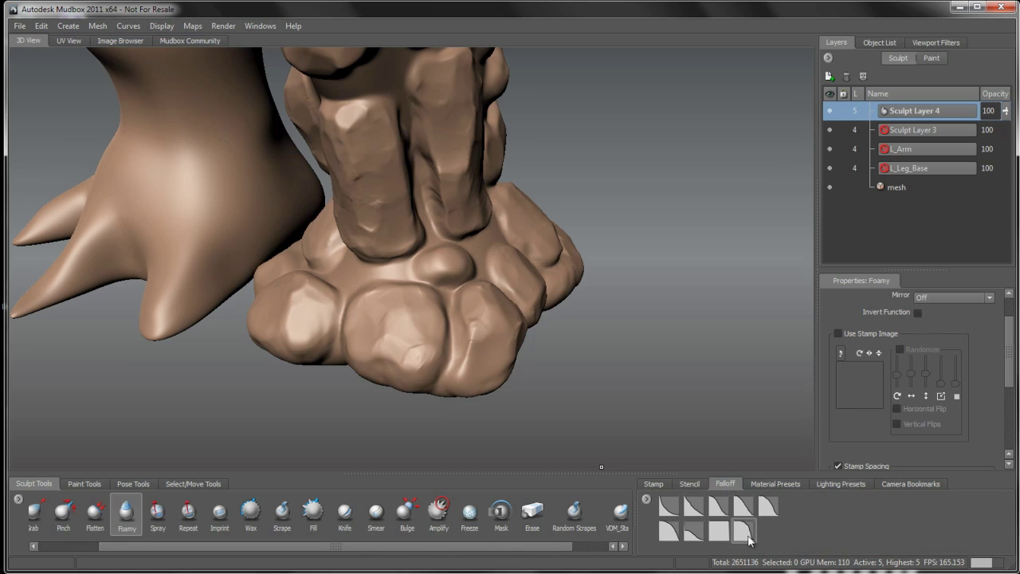
scroll(1010, 380, down, 4)
click(833, 456)
drag(1008, 387, 1007, 462)
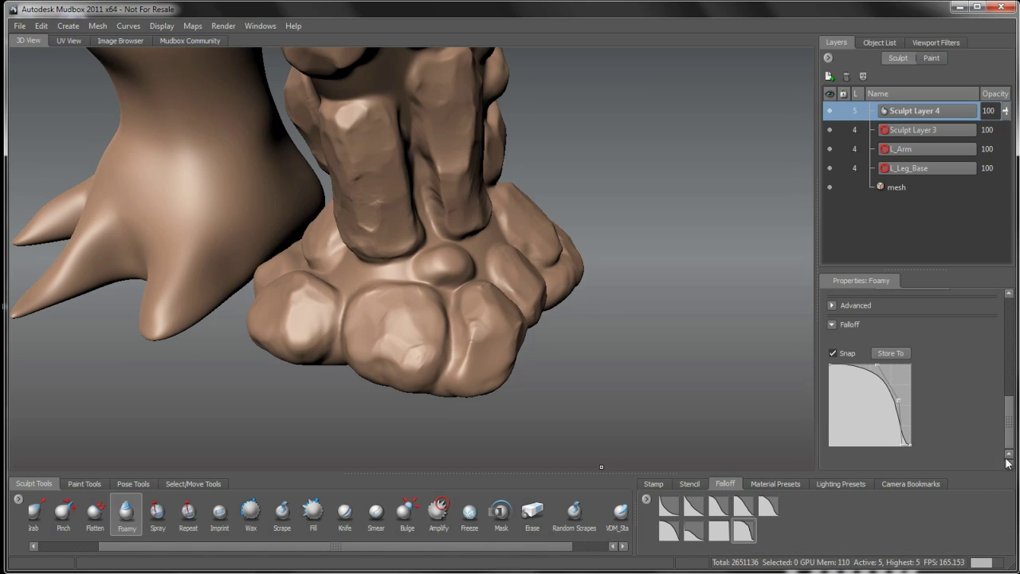
click(669, 536)
click(850, 459)
scroll(867, 396, down, 3)
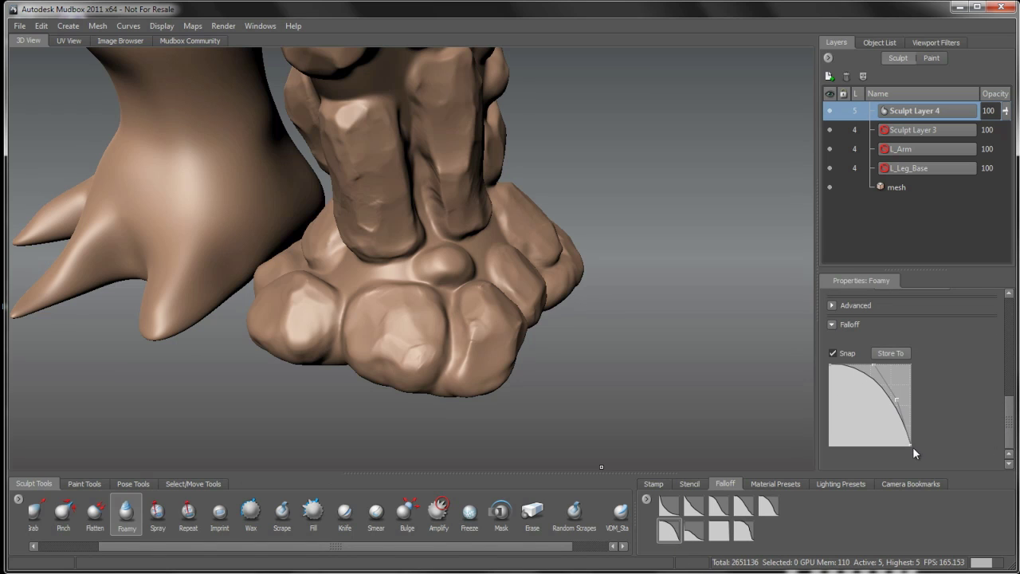
click(744, 533)
click(833, 456)
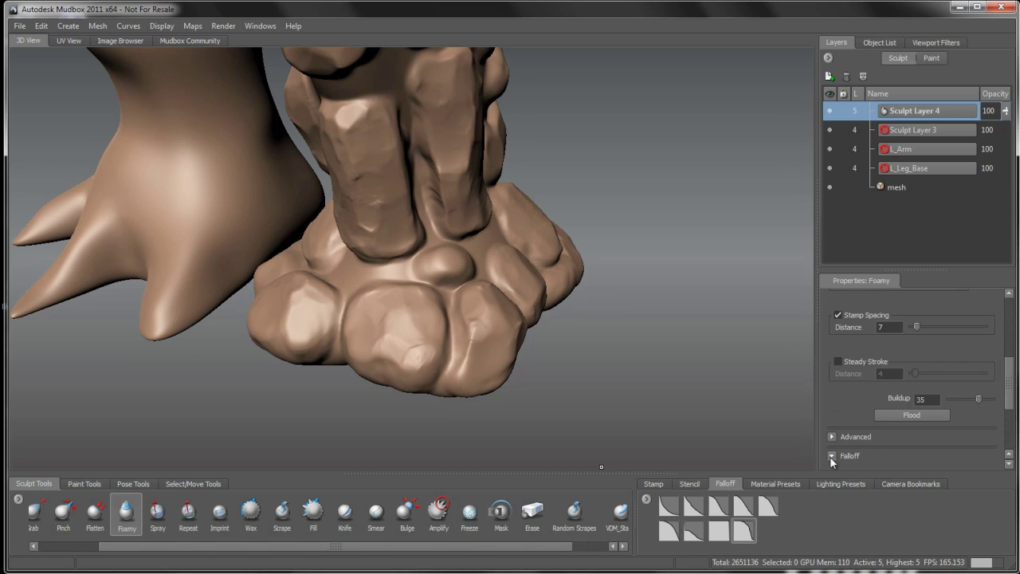
drag(1006, 387, 922, 438)
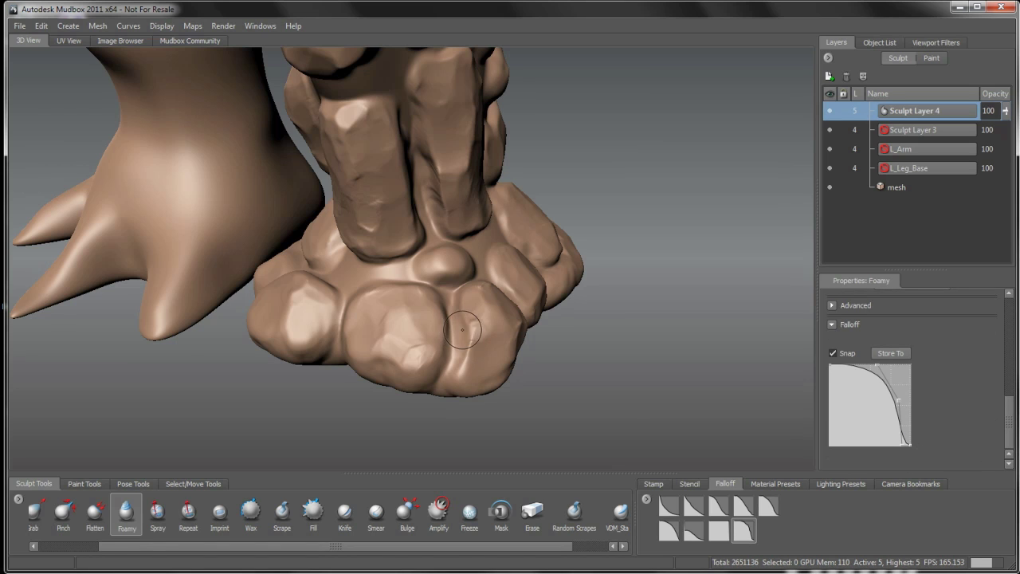
- Deepen the crease between the two front toe rocks down to the sole with the Foamy brush
mouse_move(465, 315)
alt+mouse_down()
mouse_move(478, 353)
mouse_move(469, 334)
alt+mouse_up()
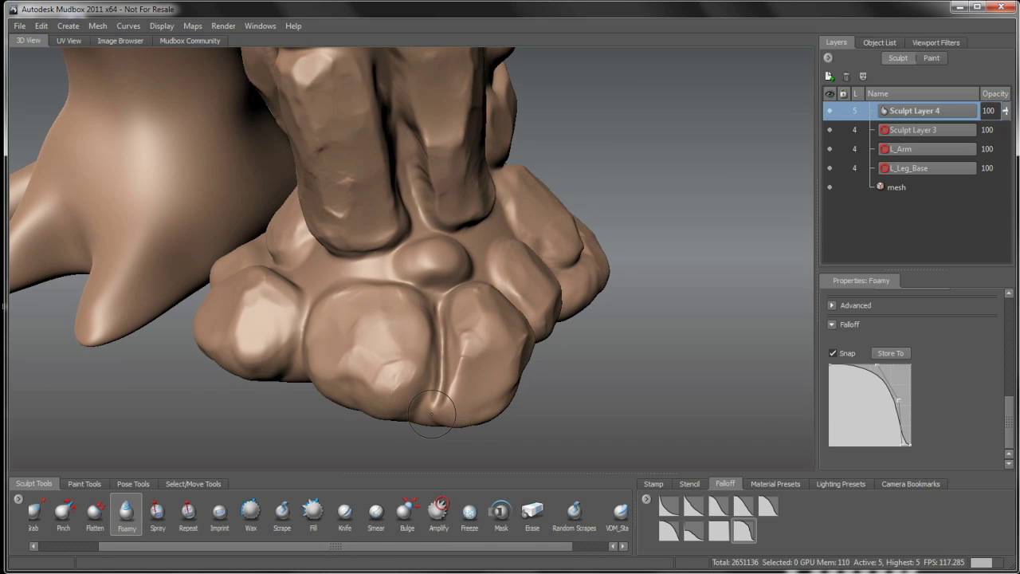
alt+drag(471, 405, 494, 349)
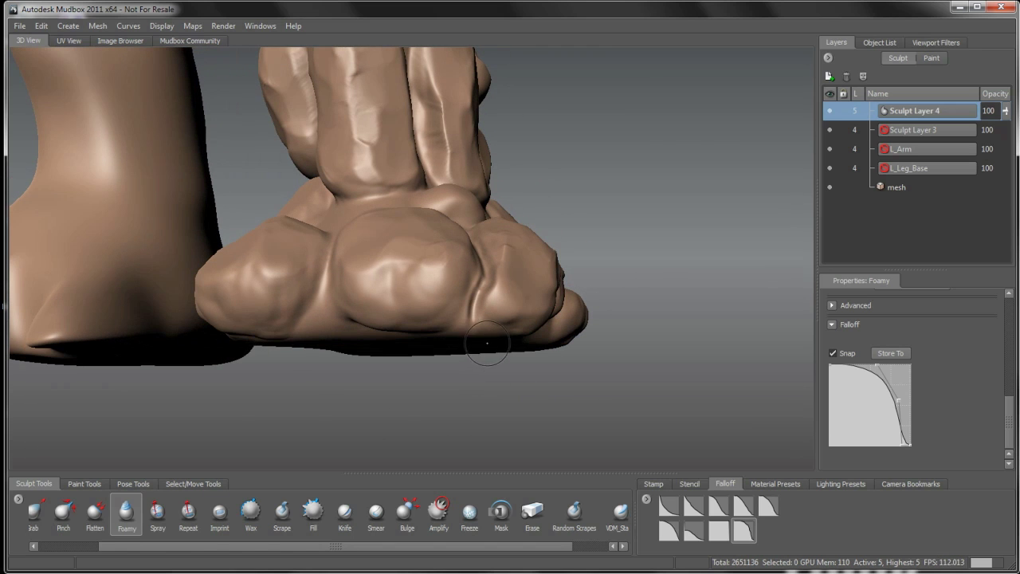
alt+drag(487, 341, 485, 245)
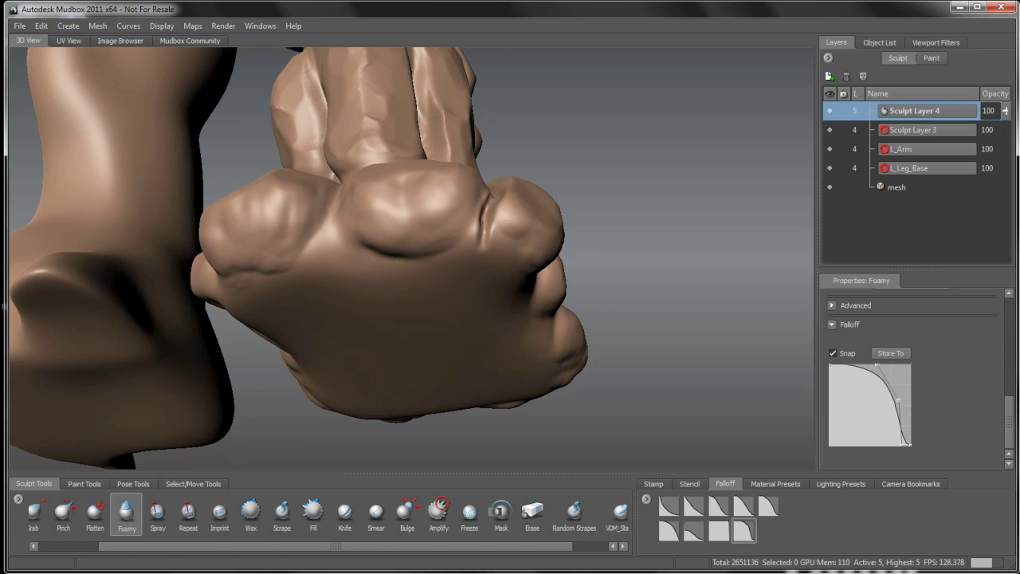
alt+drag(482, 259, 468, 302)
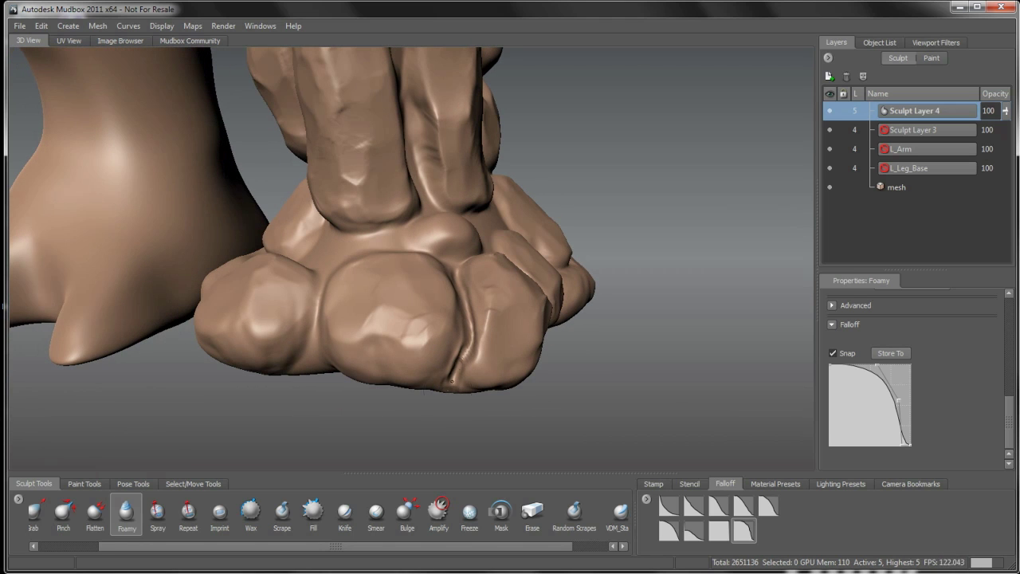
alt+drag(442, 379, 450, 365)
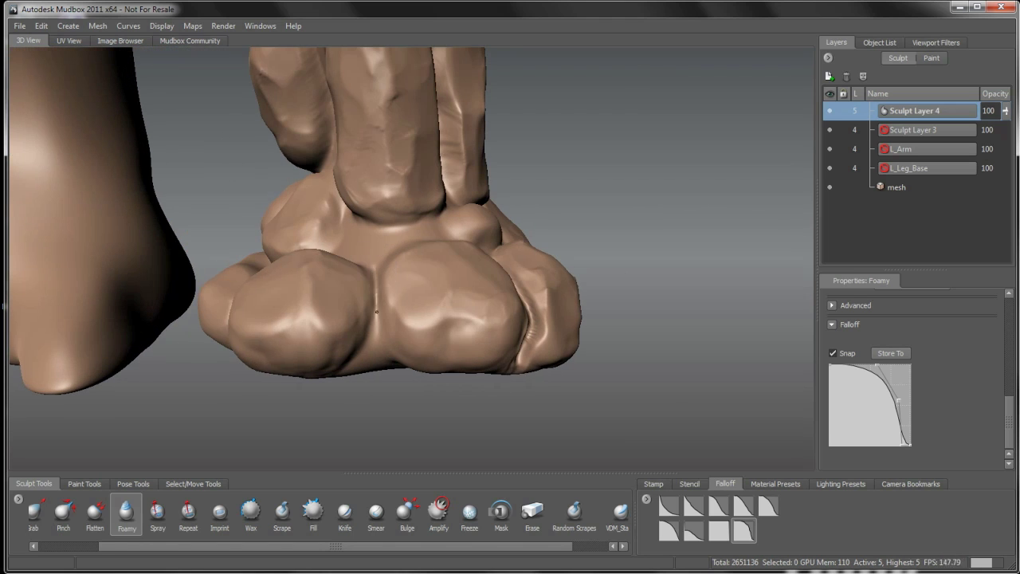
- Carve the creases between the neighbouring toe rocks along the side of the foot with the Foamy brush
mouse_move(383, 350)
alt+mouse_down()
mouse_move(379, 239)
mouse_move(371, 266)
alt+mouse_up()
mouse_move(425, 304)
alt+mouse_down()
mouse_move(438, 298)
mouse_move(442, 350)
mouse_move(443, 338)
mouse_move(376, 334)
mouse_move(397, 261)
alt+mouse_up()
key(shift)
drag(380, 299, 386, 244)
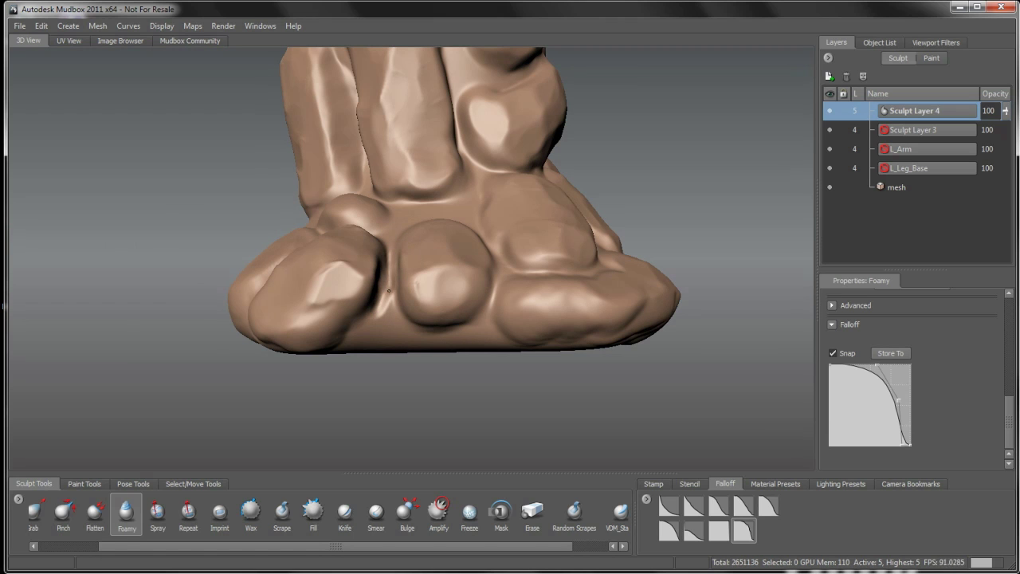
drag(394, 317, 386, 294)
mouse_move(467, 343)
alt+mouse_down()
mouse_move(455, 291)
mouse_move(460, 309)
alt+mouse_up()
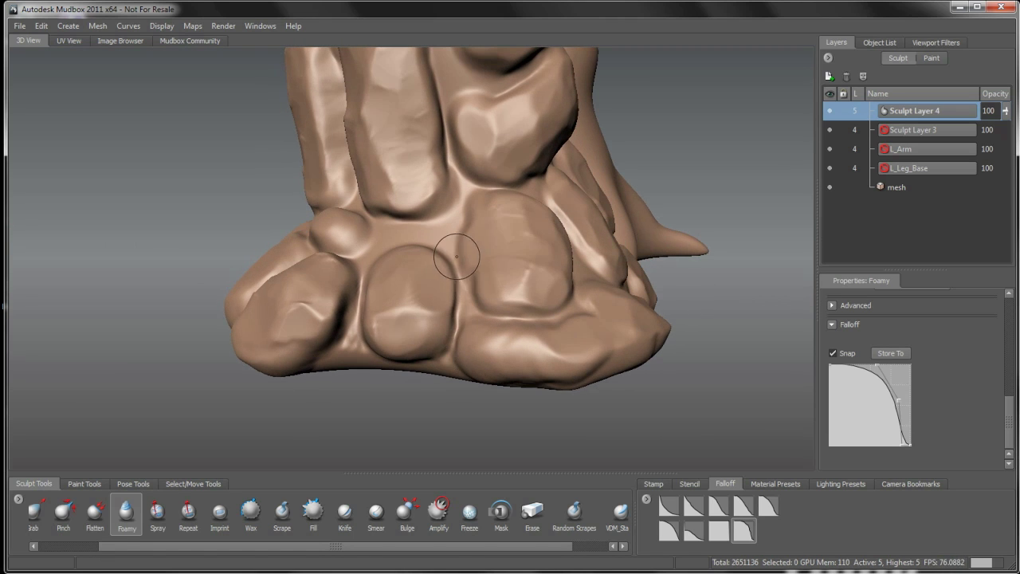
- Define the outlines of the tall ankle rocks and the base rocks beneath them with Foamy creases
alt+drag(519, 353, 433, 333)
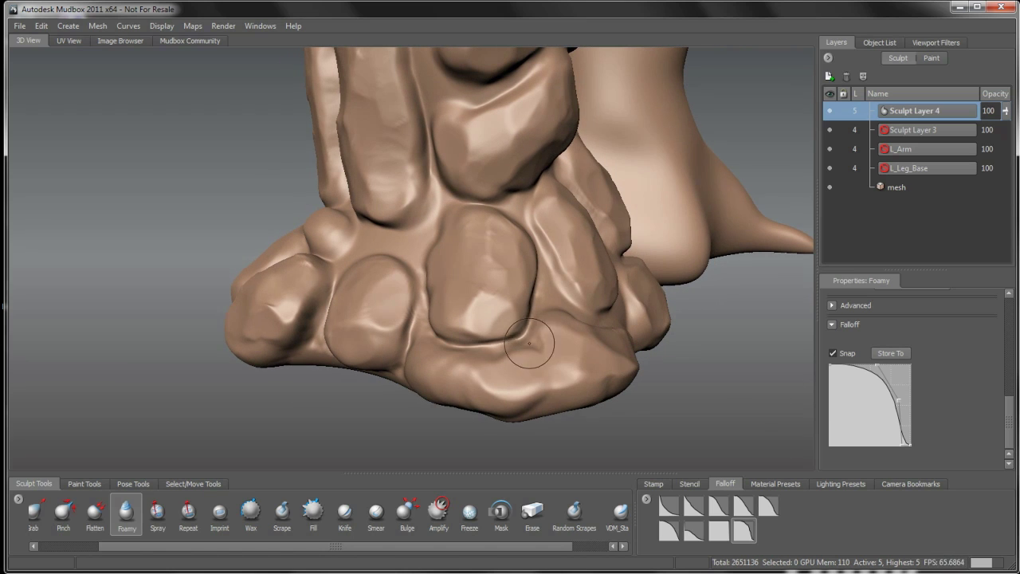
alt+drag(550, 345, 462, 276)
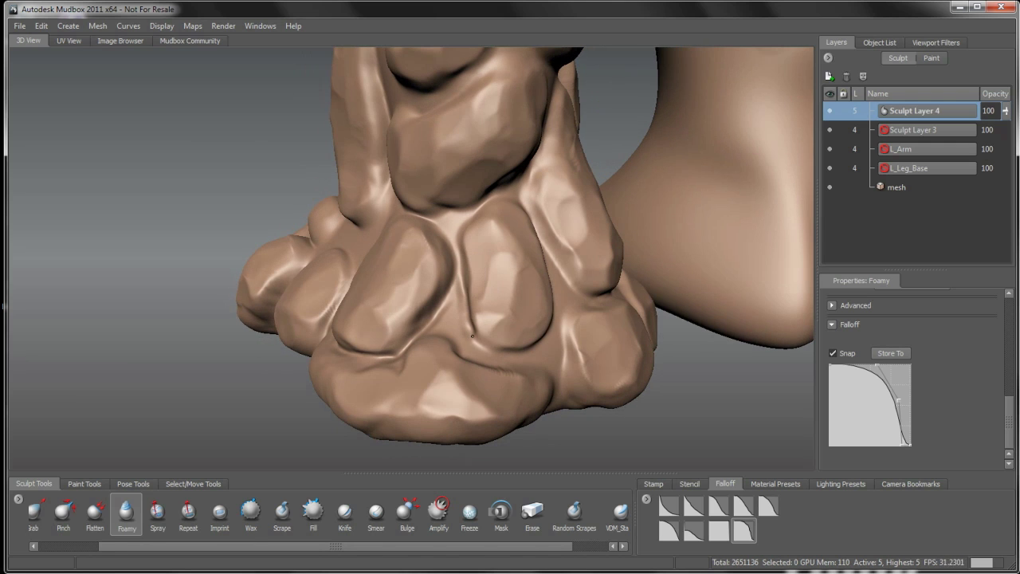
mouse_move(562, 350)
alt+mouse_down()
mouse_move(478, 239)
mouse_move(482, 306)
mouse_move(511, 336)
alt+mouse_up()
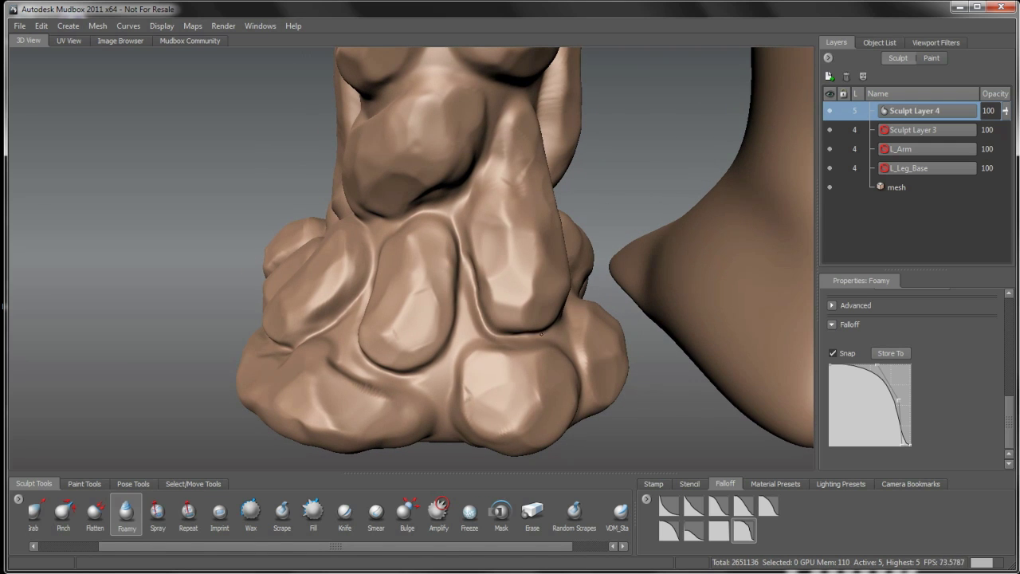
alt+drag(564, 368, 342, 365)
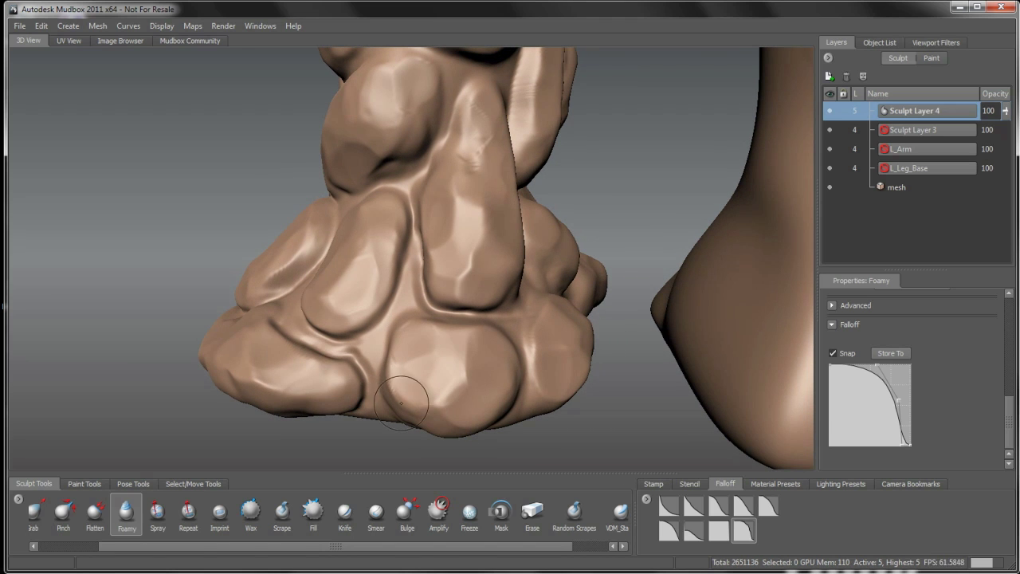
- Carve the gap between the two faceted base rocks beneath the long ankle rock and smooth the crease
mouse_move(422, 405)
alt+mouse_down()
mouse_move(397, 294)
mouse_move(379, 373)
alt+mouse_up()
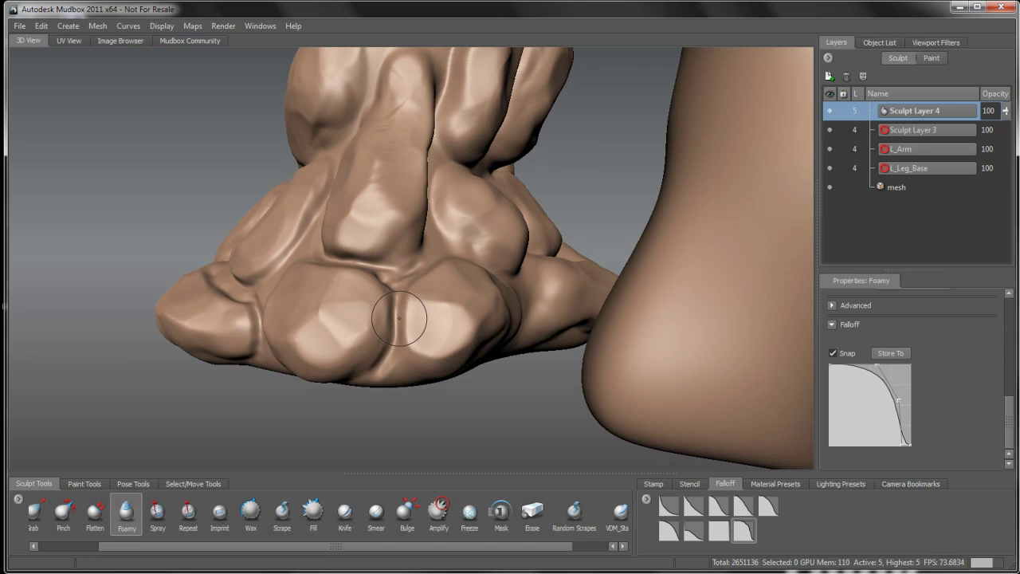
alt+drag(405, 331, 387, 367)
key(shift)
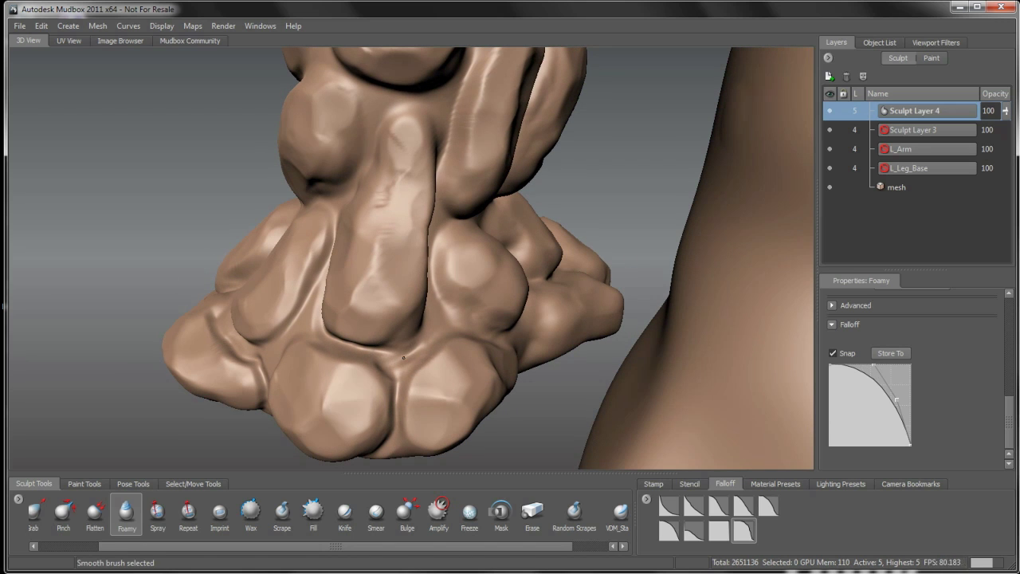
alt+drag(399, 411, 379, 359)
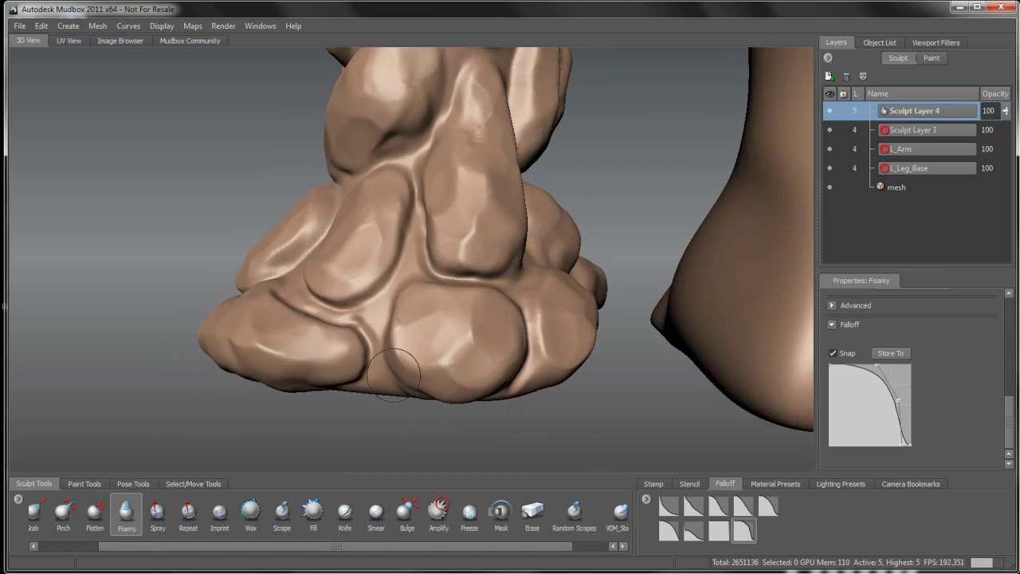
key(shift)
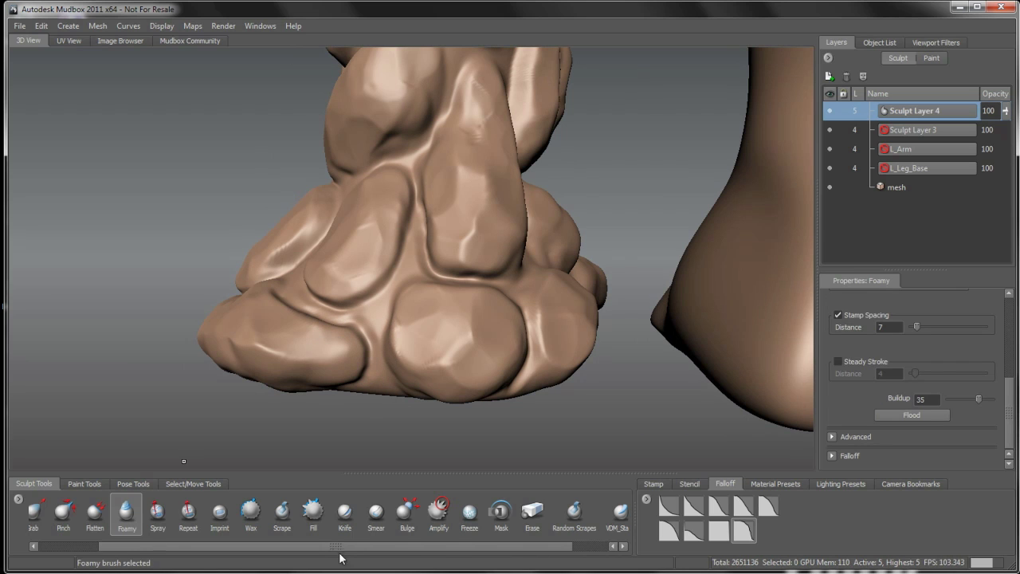
- Switch to the Scrape brush, enlarge it and flatten facets into the two large rocks on the front of the upper arm
drag(1016, 428, 1017, 307)
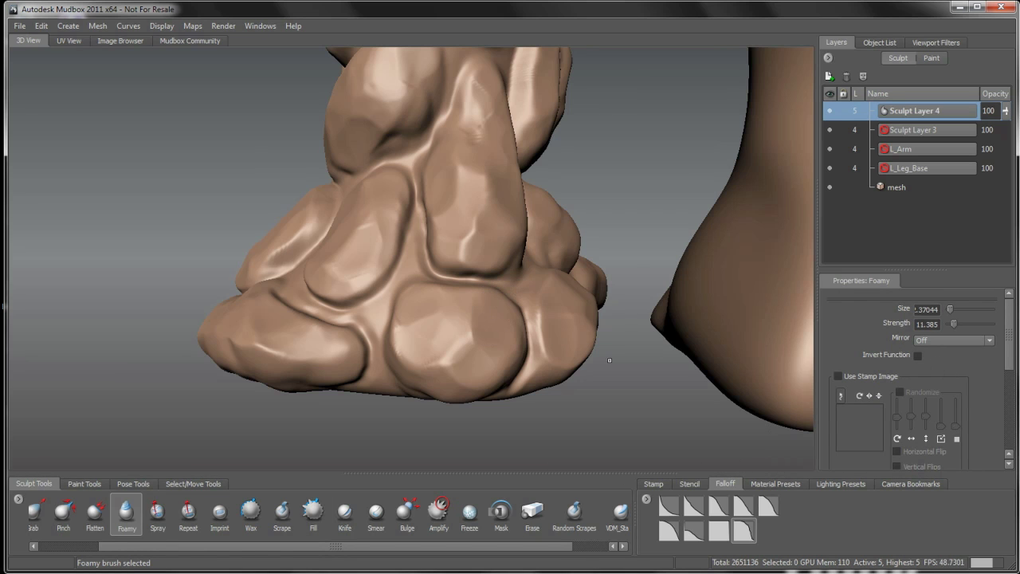
mouse_move(459, 320)
alt+mouse_down()
mouse_move(419, 353)
mouse_move(371, 355)
mouse_move(376, 418)
mouse_move(498, 241)
mouse_move(535, 364)
mouse_move(599, 273)
mouse_move(629, 318)
alt+mouse_up()
alt+middle_drag(631, 317, 592, 348)
alt+right_drag(580, 279, 574, 358)
alt+drag(574, 358, 556, 371)
alt+right_drag(556, 372, 548, 395)
alt+drag(547, 394, 518, 415)
click(282, 514)
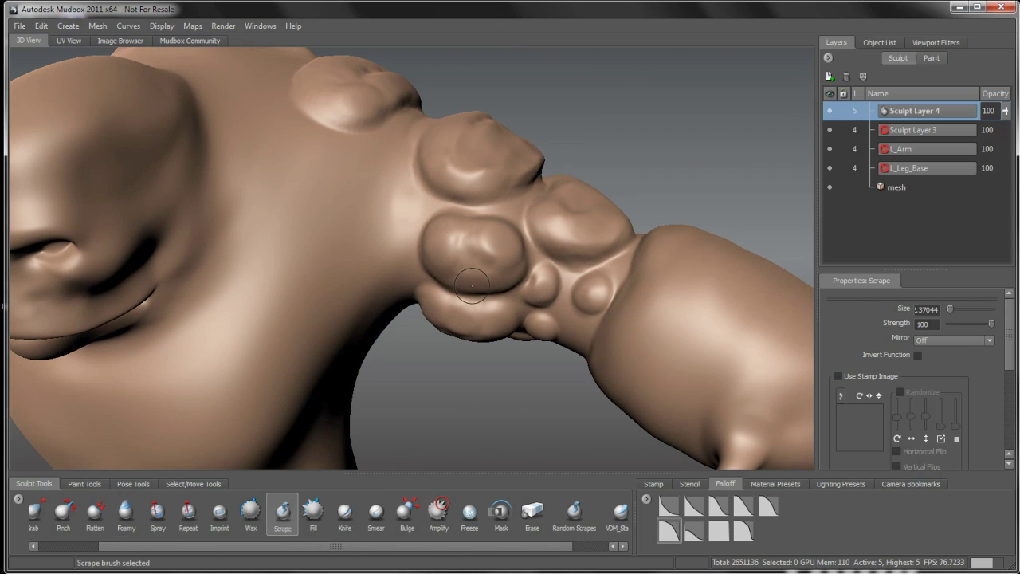
mouse_move(497, 281)
mouse_down()
mouse_move(481, 252)
mouse_move(509, 247)
mouse_move(487, 225)
mouse_up()
key(b)
mouse_move(494, 263)
alt+mouse_down()
mouse_move(526, 195)
mouse_move(453, 180)
mouse_move(476, 168)
alt+mouse_up()
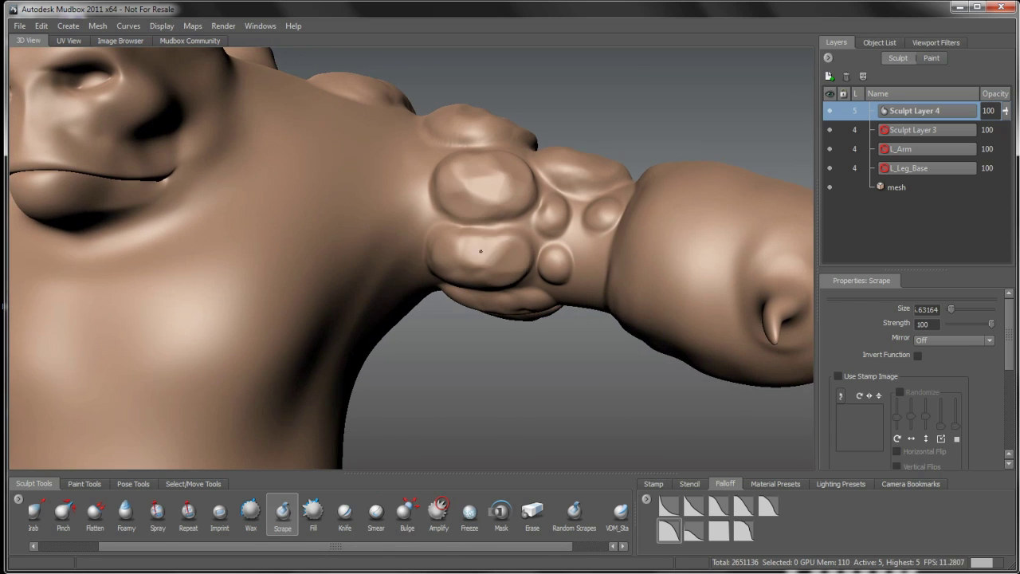
- Scrape facets into the remaining large rocks around the upper arm
mouse_move(459, 264)
alt+mouse_down()
mouse_move(539, 281)
mouse_move(553, 246)
mouse_move(581, 263)
mouse_move(574, 298)
mouse_move(523, 319)
mouse_move(511, 313)
mouse_move(486, 269)
mouse_move(476, 192)
mouse_move(424, 240)
mouse_move(433, 228)
mouse_move(398, 235)
mouse_move(428, 245)
mouse_move(435, 266)
mouse_move(369, 273)
alt+mouse_up()
mouse_move(369, 272)
alt+mouse_down()
mouse_move(405, 314)
mouse_move(474, 254)
alt+mouse_up()
mouse_move(453, 169)
mouse_down()
mouse_move(463, 221)
mouse_move(515, 226)
mouse_move(366, 164)
mouse_move(343, 172)
mouse_move(371, 152)
mouse_move(359, 171)
mouse_move(363, 152)
mouse_up()
mouse_move(342, 251)
mouse_down()
mouse_move(340, 273)
mouse_move(323, 282)
mouse_move(359, 259)
mouse_move(323, 276)
mouse_move(347, 280)
mouse_move(350, 239)
mouse_move(387, 228)
mouse_move(422, 258)
mouse_up()
mouse_move(351, 295)
mouse_down()
mouse_move(314, 287)
mouse_move(335, 263)
mouse_move(323, 200)
mouse_up()
mouse_move(322, 200)
mouse_down()
mouse_move(319, 191)
mouse_move(334, 227)
mouse_move(351, 187)
mouse_move(335, 199)
mouse_move(383, 223)
mouse_move(348, 192)
mouse_move(357, 232)
mouse_up()
alt+drag(357, 232, 261, 237)
mouse_move(261, 237)
mouse_down()
mouse_move(259, 219)
mouse_move(245, 215)
mouse_move(259, 273)
mouse_move(258, 209)
mouse_up()
mouse_move(297, 276)
alt+mouse_down()
mouse_move(293, 220)
mouse_move(299, 251)
mouse_move(362, 264)
alt+mouse_up()
alt+drag(363, 265, 345, 365)
mouse_move(414, 225)
mouse_down()
mouse_move(407, 178)
mouse_move(403, 267)
mouse_up()
mouse_move(447, 163)
mouse_down()
mouse_move(478, 148)
mouse_move(446, 139)
mouse_move(415, 207)
mouse_move(476, 275)
mouse_move(435, 267)
mouse_move(423, 239)
mouse_move(431, 223)
mouse_move(424, 241)
mouse_move(450, 247)
mouse_move(426, 263)
mouse_move(363, 247)
mouse_up()
mouse_move(417, 258)
alt+mouse_down()
mouse_move(401, 276)
mouse_move(419, 247)
alt+mouse_up()
mouse_move(419, 248)
mouse_down()
mouse_move(407, 235)
mouse_move(422, 223)
mouse_up()
- Shrink the Scrape brush and flatten the small round rocks on the front of the upper arm
mouse_move(305, 297)
alt+mouse_down()
mouse_move(422, 235)
mouse_move(444, 212)
mouse_move(425, 195)
mouse_move(454, 208)
alt+mouse_up()
alt+right_drag(431, 231, 475, 273)
key(b)
drag(521, 237, 495, 237)
drag(518, 209, 526, 205)
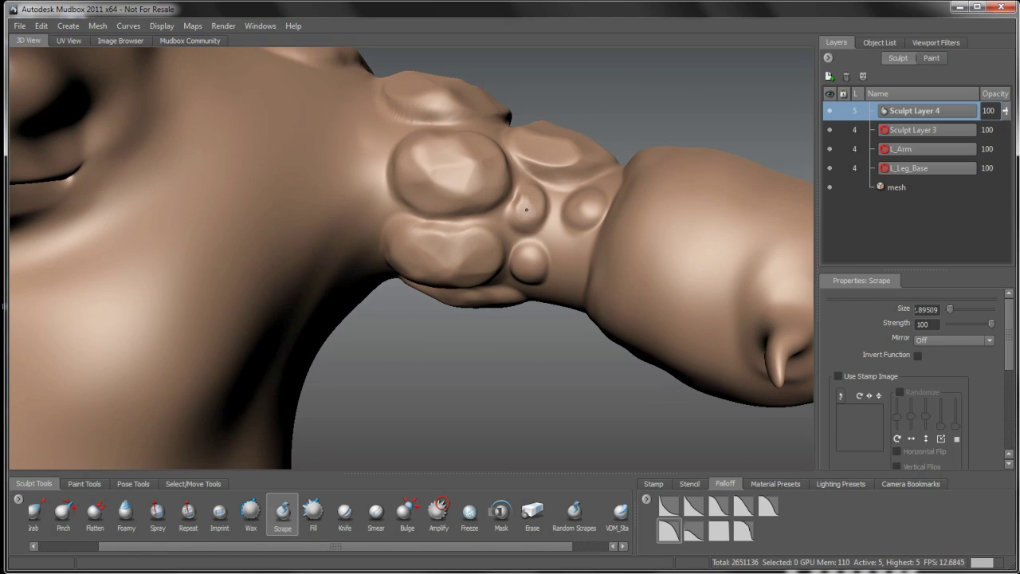
- Scrape finer facets into the two large rocks on top of the upper arm
alt+drag(538, 270, 547, 226)
mouse_move(602, 197)
alt+mouse_down()
mouse_move(597, 216)
mouse_move(581, 212)
mouse_move(545, 237)
mouse_move(493, 235)
alt+mouse_up()
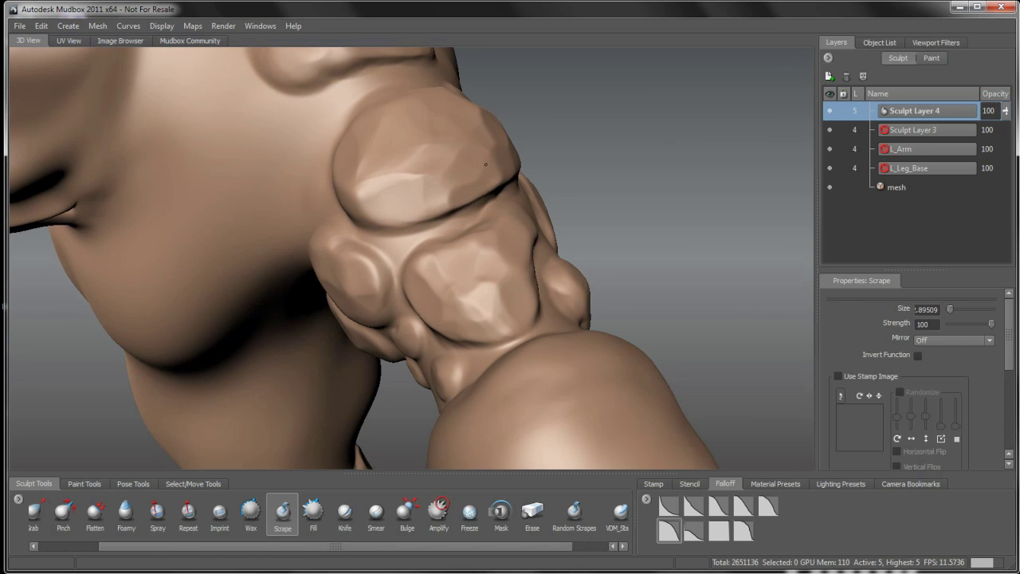
drag(479, 186, 451, 203)
- Enlarge the brush for the smooth forearm, switch to Random Scrapes and set its strength to 41.8
alt+drag(437, 306, 556, 305)
alt+right_drag(555, 306, 478, 303)
alt+drag(478, 303, 525, 300)
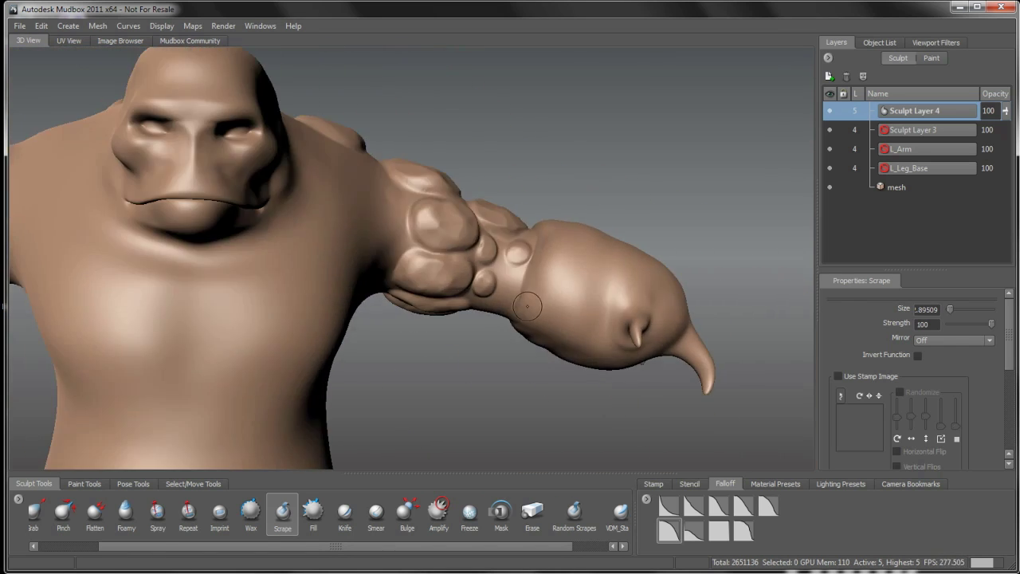
alt+middle_drag(524, 300, 448, 302)
alt+drag(448, 301, 466, 318)
key(b)
mouse_move(494, 271)
mouse_down()
mouse_move(530, 271)
mouse_move(507, 273)
mouse_up()
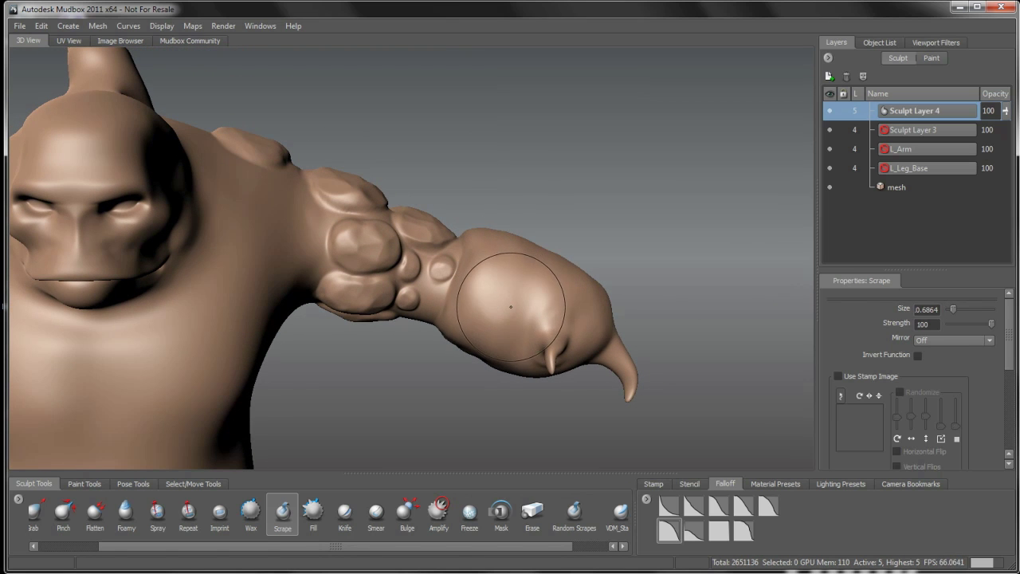
alt+drag(527, 312, 499, 298)
alt+right_drag(499, 298, 527, 299)
mouse_move(527, 299)
alt+middle_down()
mouse_move(485, 305)
mouse_move(468, 334)
alt+middle_up()
click(610, 545)
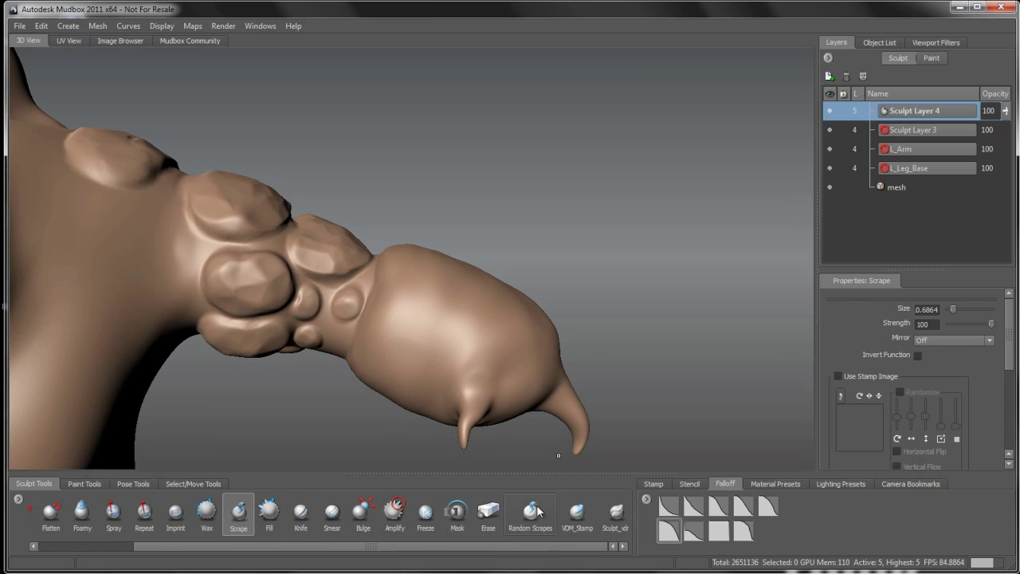
click(534, 512)
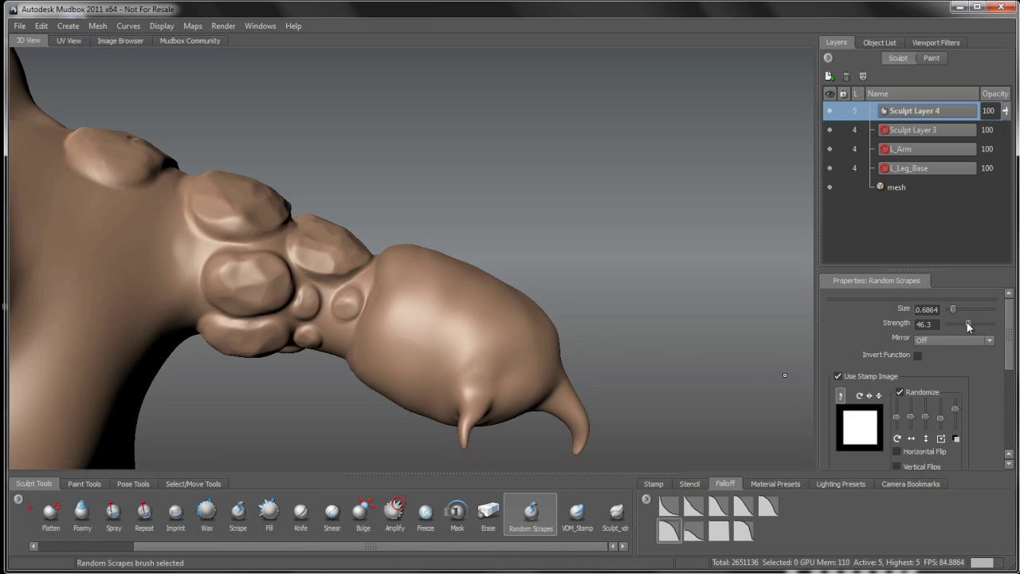
drag(963, 325, 962, 325)
- Try a Random Scrapes stroke on the forearm, undo it and reduce the brush size
mouse_move(427, 306)
mouse_down()
mouse_move(428, 287)
mouse_move(434, 330)
mouse_move(457, 305)
mouse_move(432, 307)
mouse_up()
key(ctrl+z)
key(b)
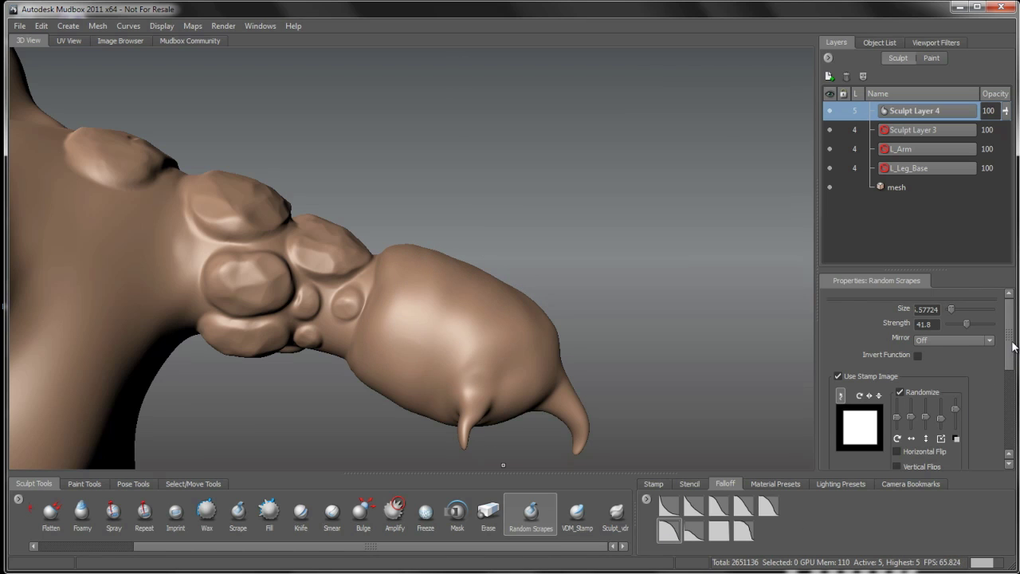
- Compare two falloff presets for Random Scrapes on the forearm and keep the broad curve with the steep edge
drag(1012, 346, 1003, 348)
click(733, 536)
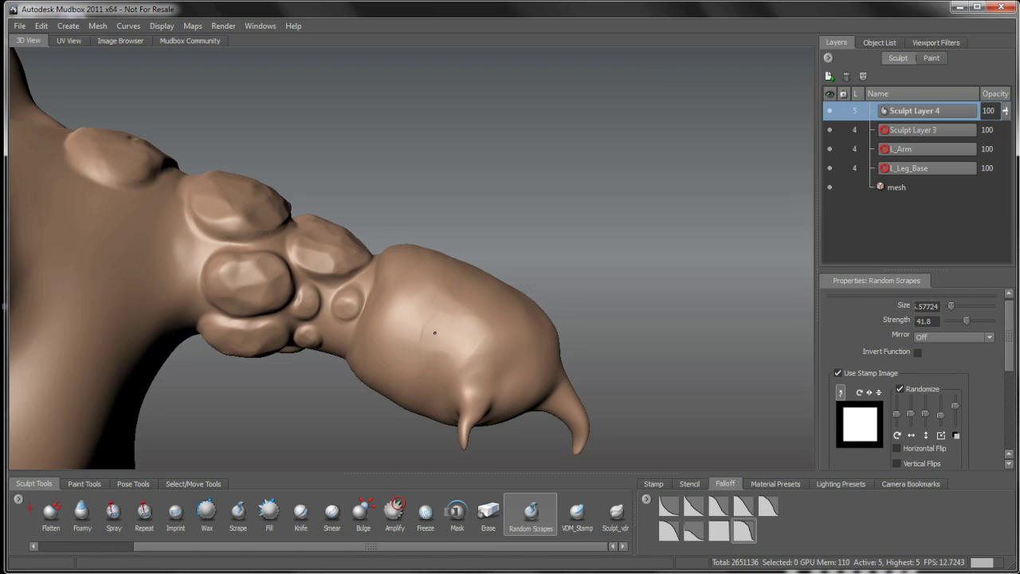
click(668, 530)
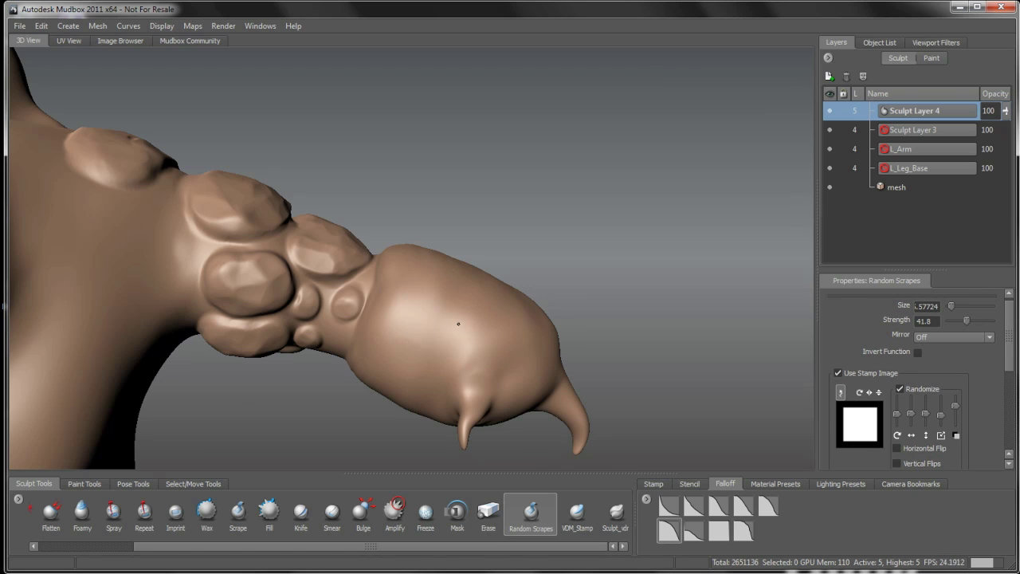
drag(420, 335, 431, 304)
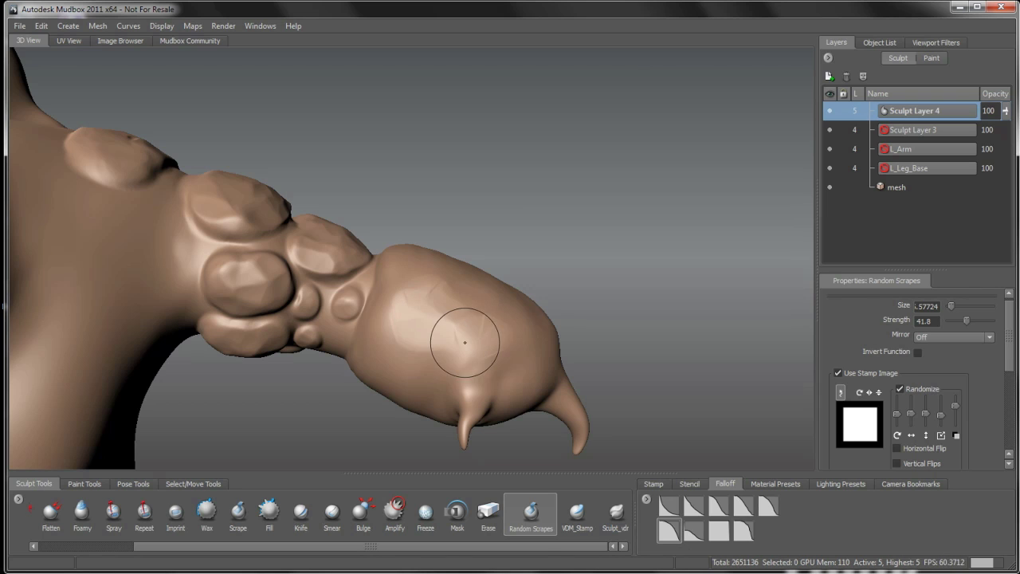
key(ctrl+z)
click(743, 531)
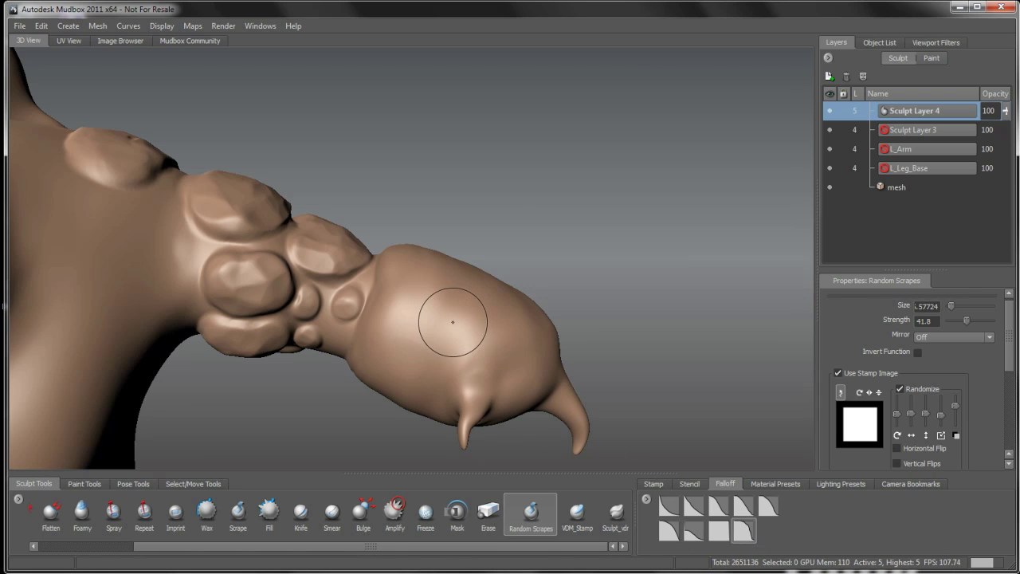
- Scrape subtle facets into the front of the forearm with a smaller brush and set the strength to 30.186
drag(453, 324, 449, 319)
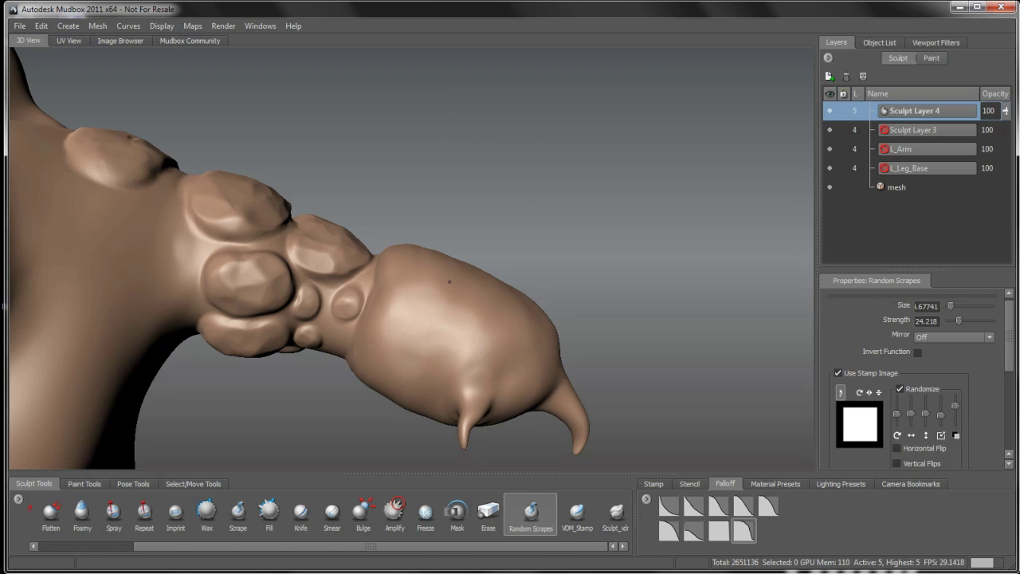
alt+drag(433, 346, 471, 298)
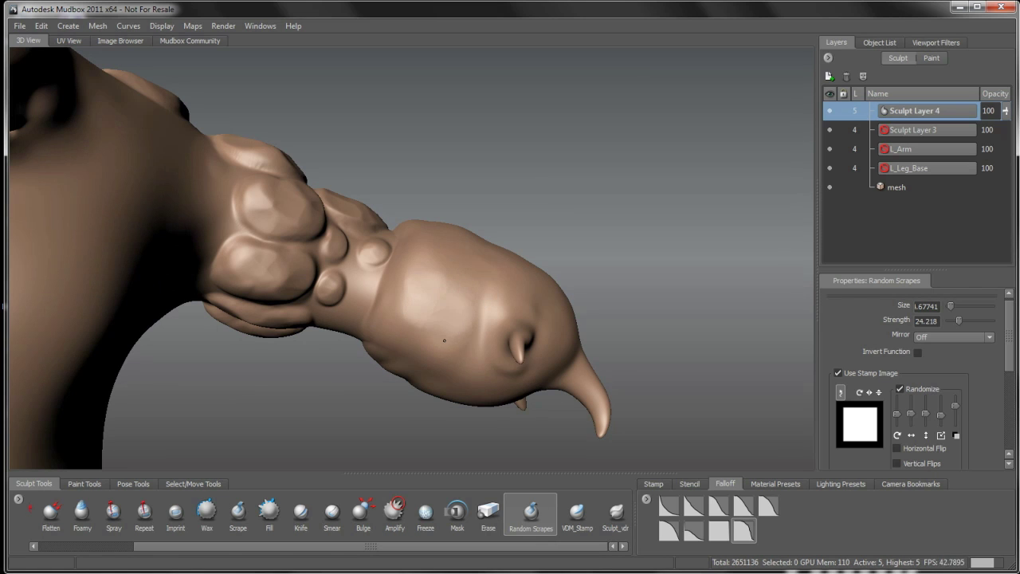
mouse_move(411, 303)
alt+mouse_down()
mouse_move(440, 291)
mouse_move(426, 237)
mouse_move(462, 263)
mouse_move(403, 353)
mouse_move(422, 362)
mouse_move(443, 333)
alt+mouse_up()
key(m)
drag(443, 180, 440, 328)
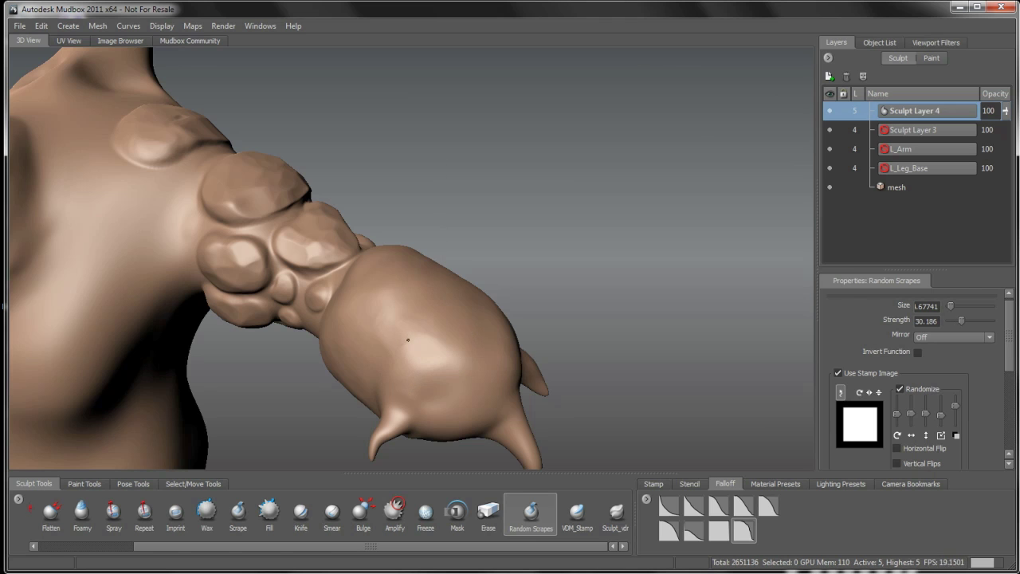
- Scrape subtle facets around the back and underside of the forearm with Random Scrapes
alt+drag(463, 362, 298, 322)
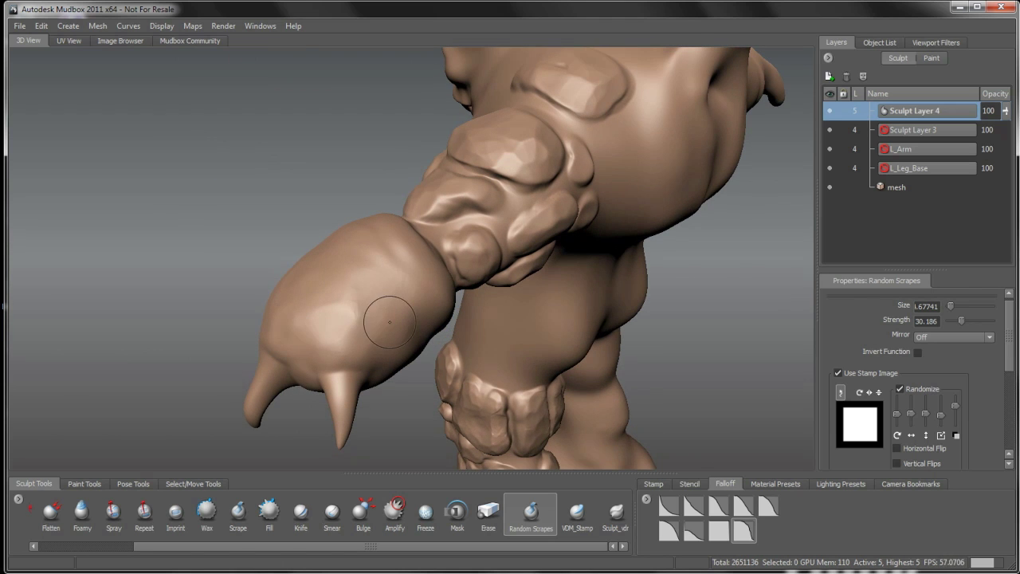
alt+drag(400, 335, 355, 301)
drag(387, 336, 393, 255)
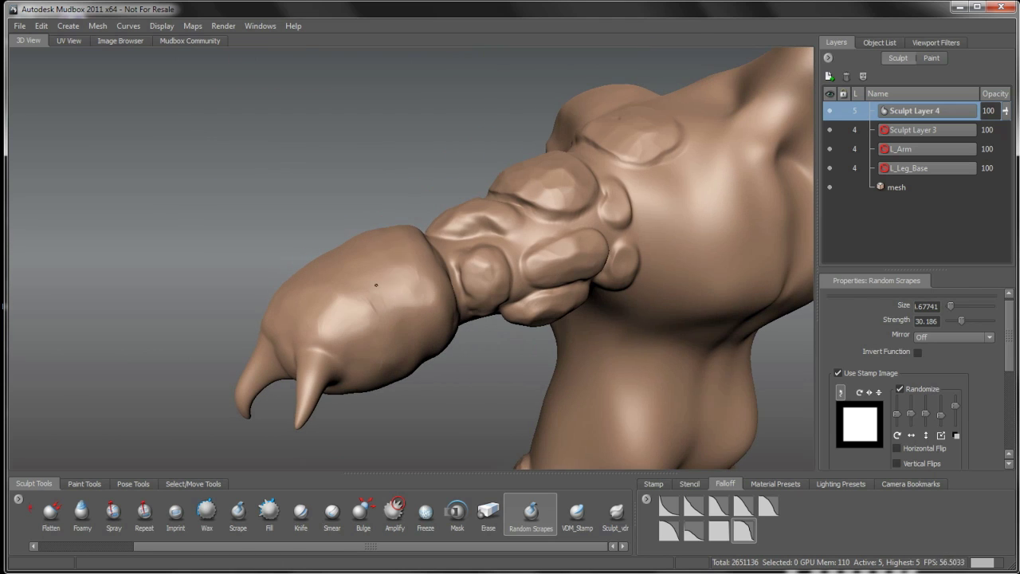
mouse_move(381, 335)
alt+mouse_down()
mouse_move(360, 325)
mouse_move(430, 302)
alt+mouse_up()
alt+drag(378, 347, 371, 291)
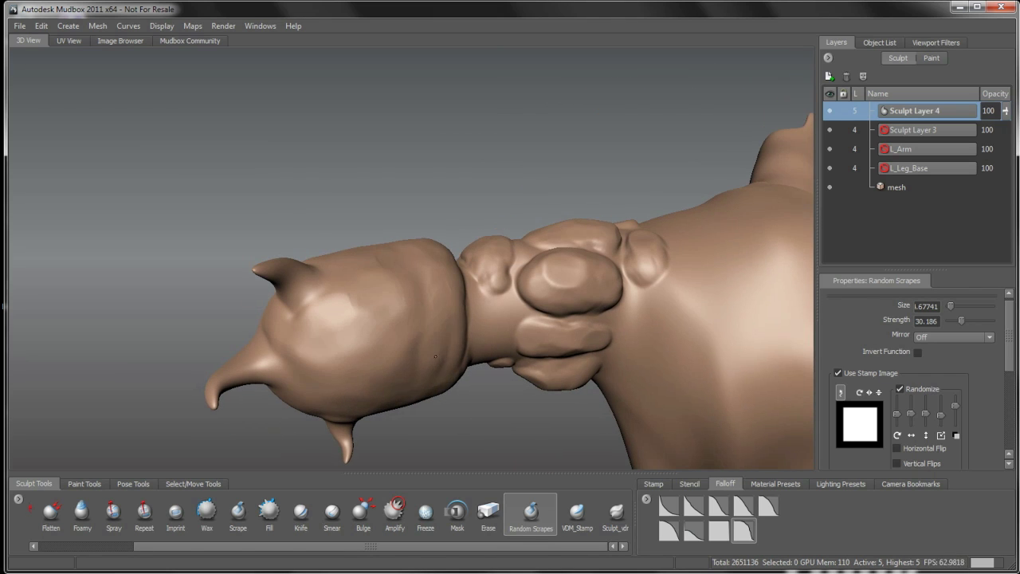
- Scrape further facets around the forearm's spiked end and sides with Random Scrapes at strength 30.186
alt+drag(440, 323, 387, 301)
alt+drag(314, 364, 346, 296)
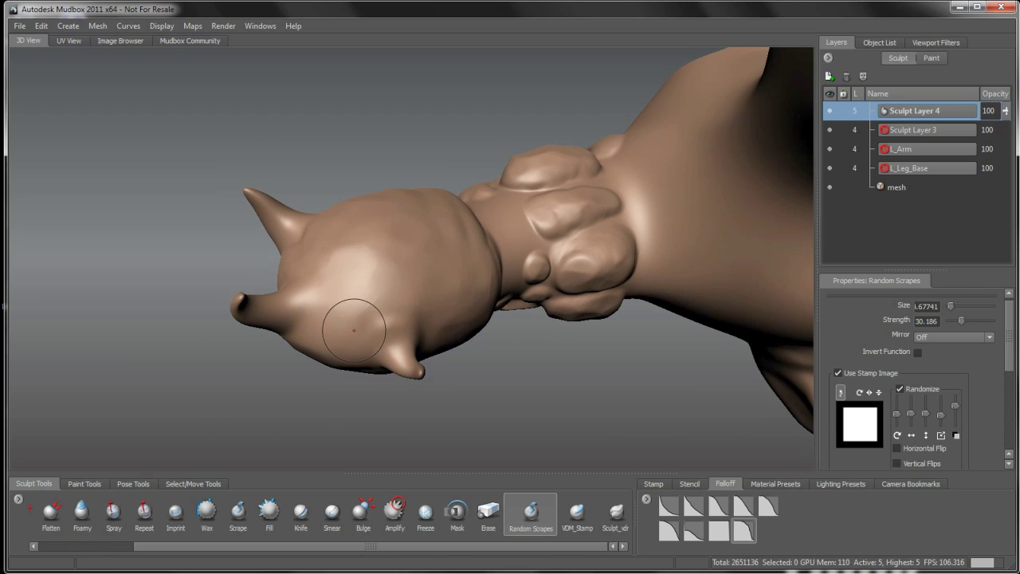
mouse_move(419, 213)
alt+mouse_down()
mouse_move(445, 340)
mouse_move(472, 349)
alt+mouse_up()
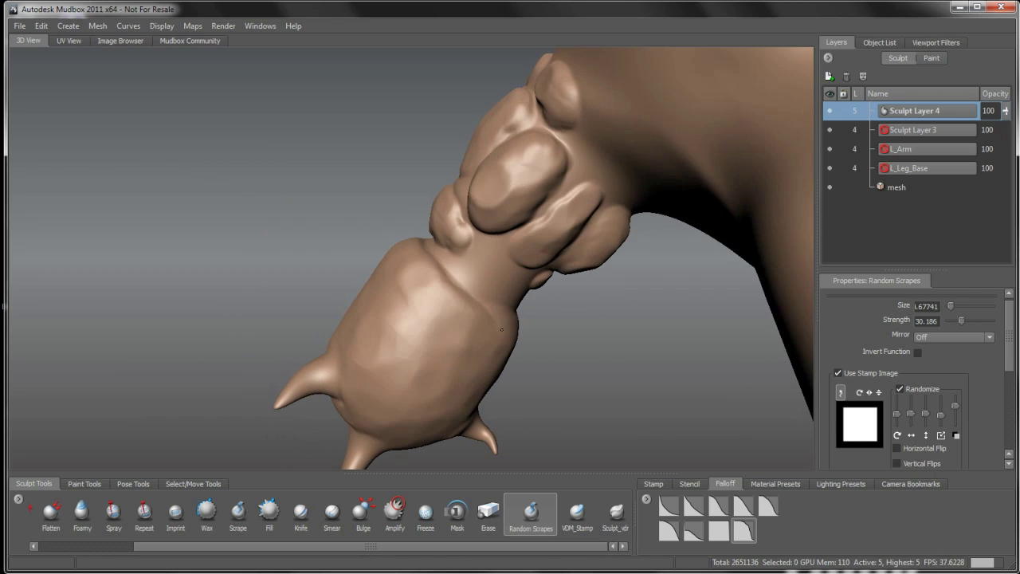
alt+drag(419, 286, 649, 375)
alt+middle_drag(343, 375, 446, 298)
alt+drag(445, 298, 494, 302)
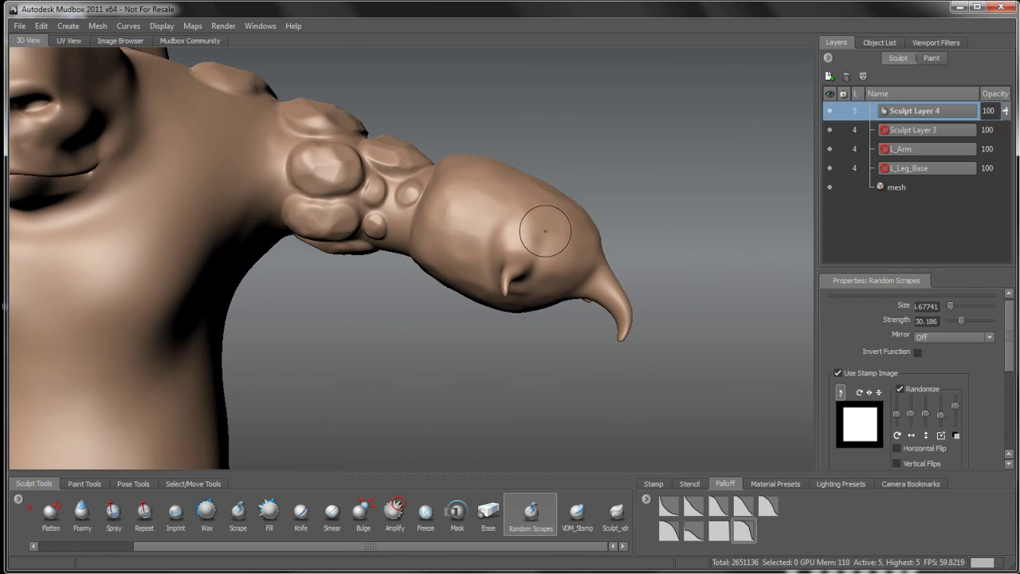
alt+drag(541, 238, 422, 326)
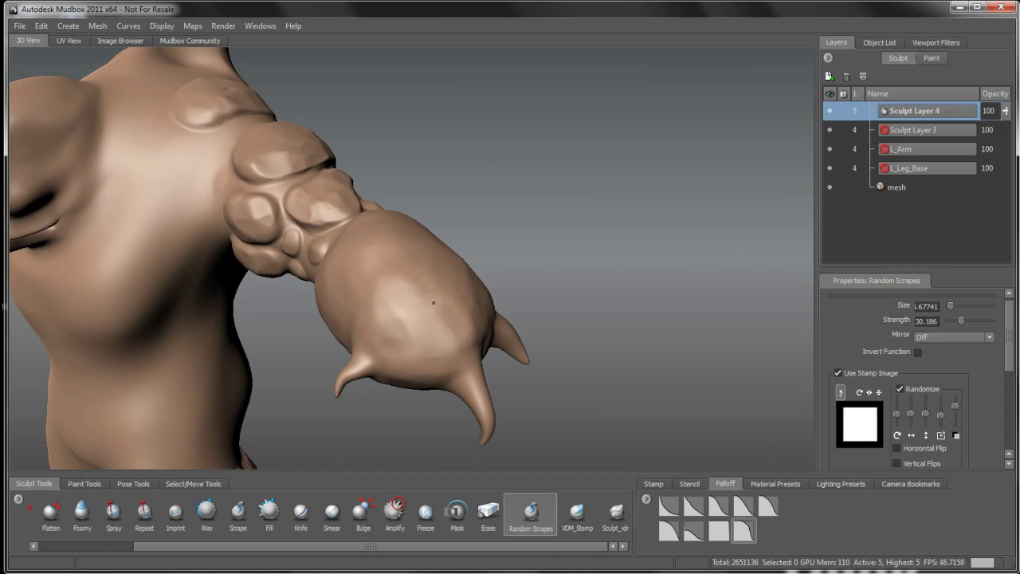
- Enlarge the Random Scrapes brush slightly and scrape broader facets across the front and back of the forearm
key(b)
mouse_move(422, 299)
mouse_down()
mouse_move(447, 300)
mouse_move(502, 193)
mouse_move(469, 271)
mouse_move(487, 183)
mouse_up()
alt+drag(531, 224, 262, 303)
alt+drag(270, 244, 231, 247)
alt+drag(319, 240, 276, 194)
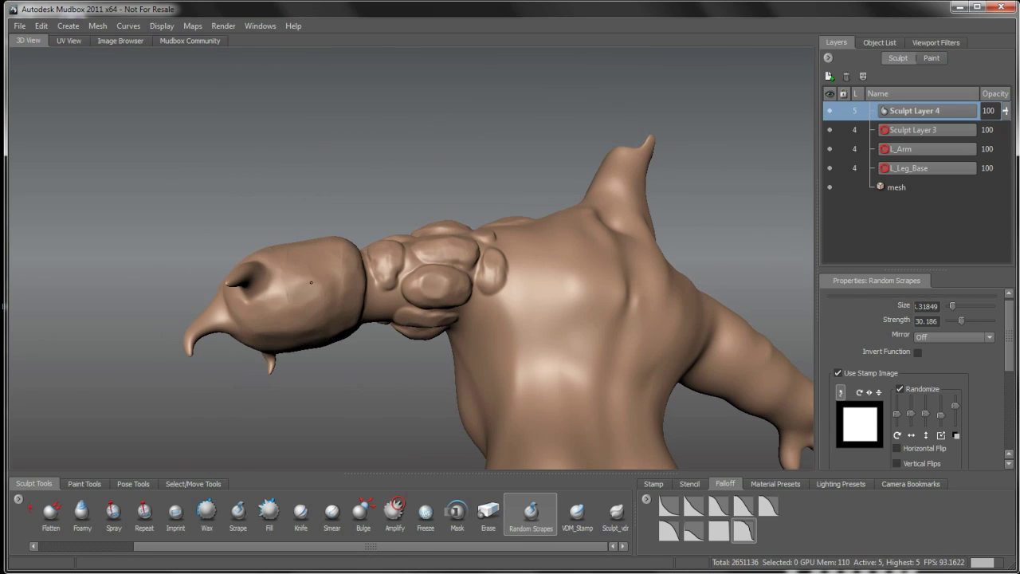
alt+drag(299, 296, 302, 291)
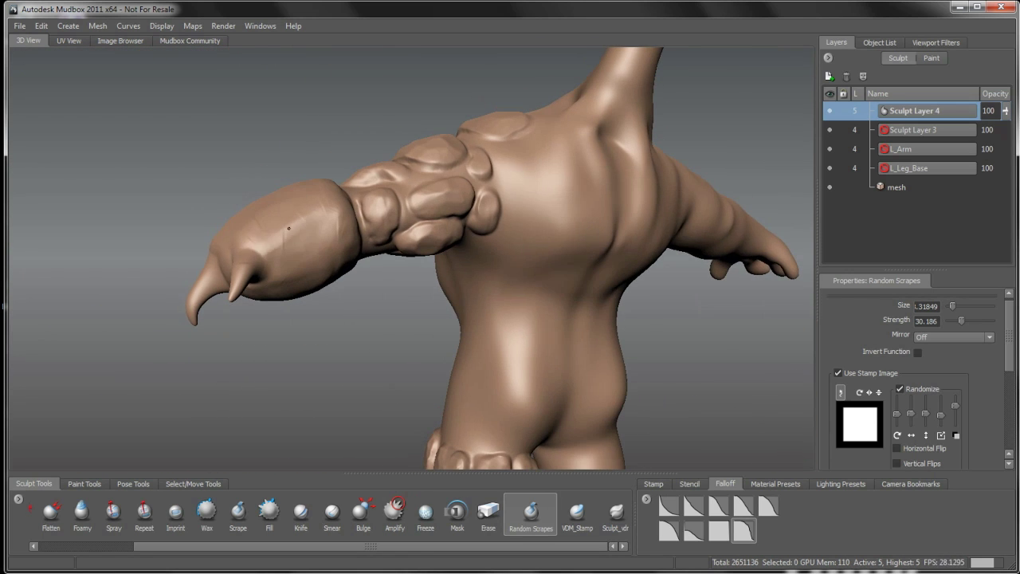
- Scrape broader facets over the underside and top of the forearm with the enlarged Random Scrapes brush
mouse_move(275, 227)
alt+mouse_down()
mouse_move(261, 249)
mouse_move(367, 308)
mouse_move(338, 372)
alt+mouse_up()
mouse_move(338, 372)
alt+mouse_down()
mouse_move(429, 346)
mouse_move(494, 199)
mouse_move(412, 290)
alt+mouse_up()
alt+drag(455, 323, 497, 228)
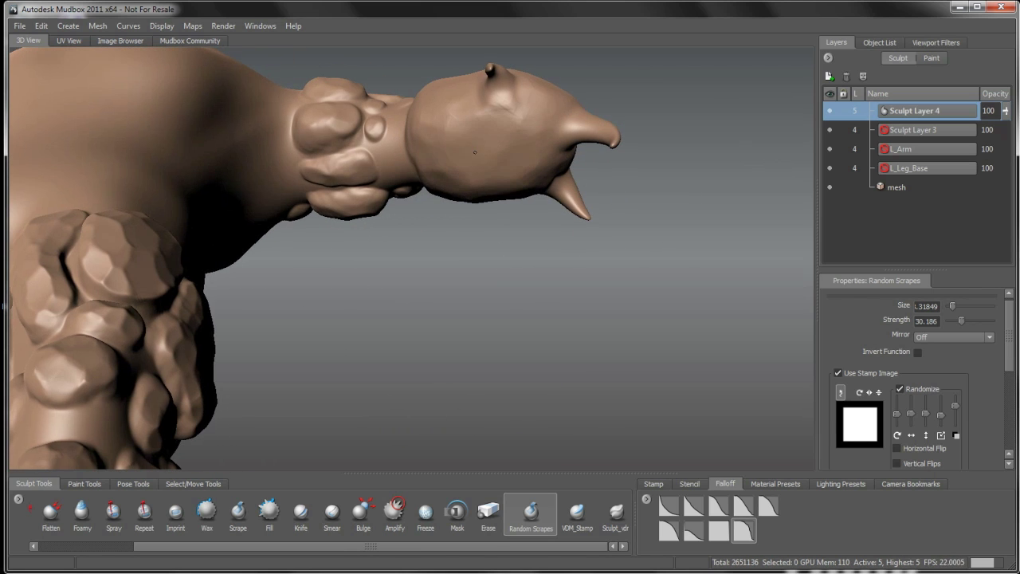
alt+drag(512, 147, 478, 240)
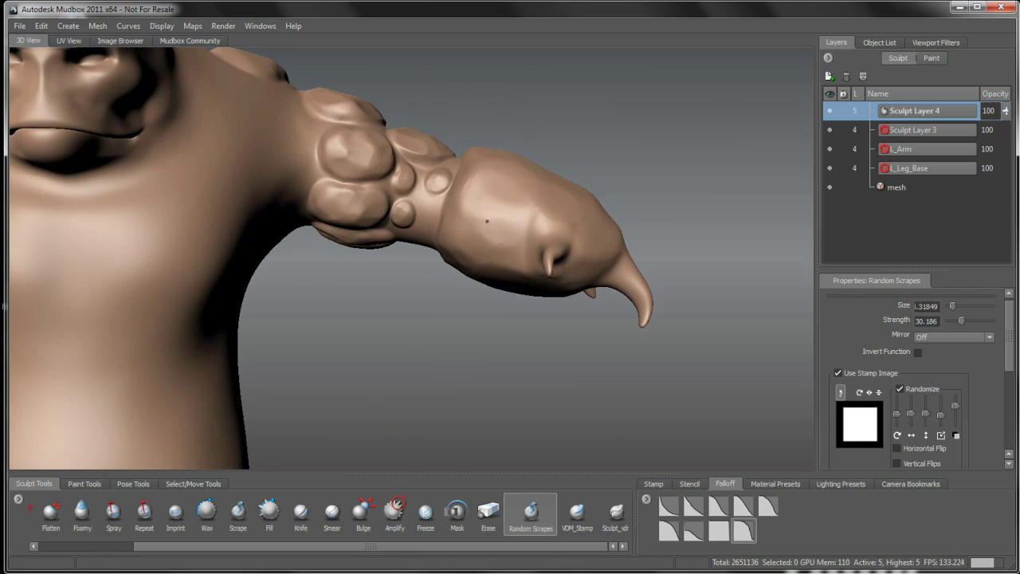
alt+drag(494, 200, 479, 216)
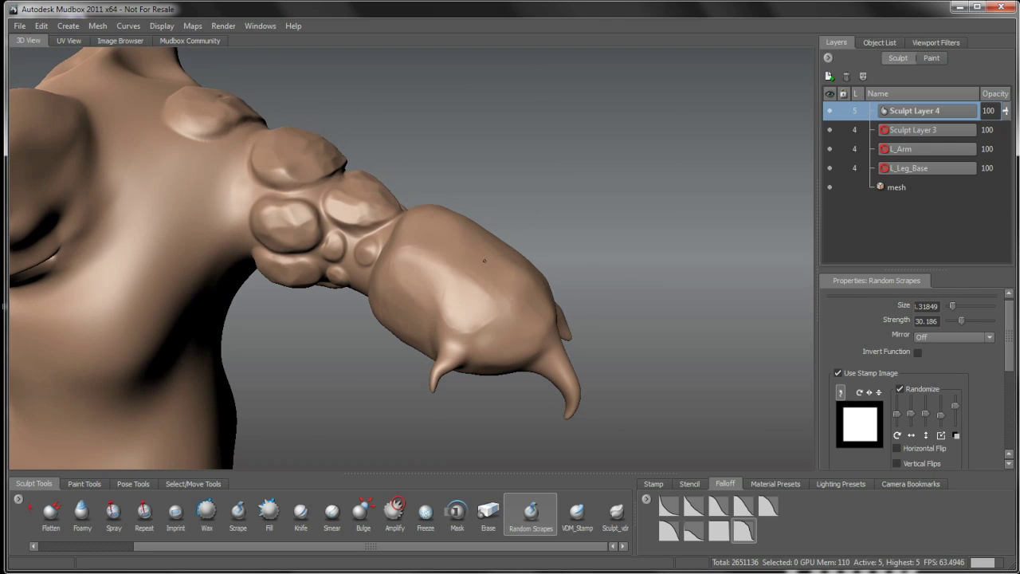
alt+drag(490, 269, 383, 311)
alt+drag(347, 232, 467, 319)
alt+drag(410, 356, 449, 283)
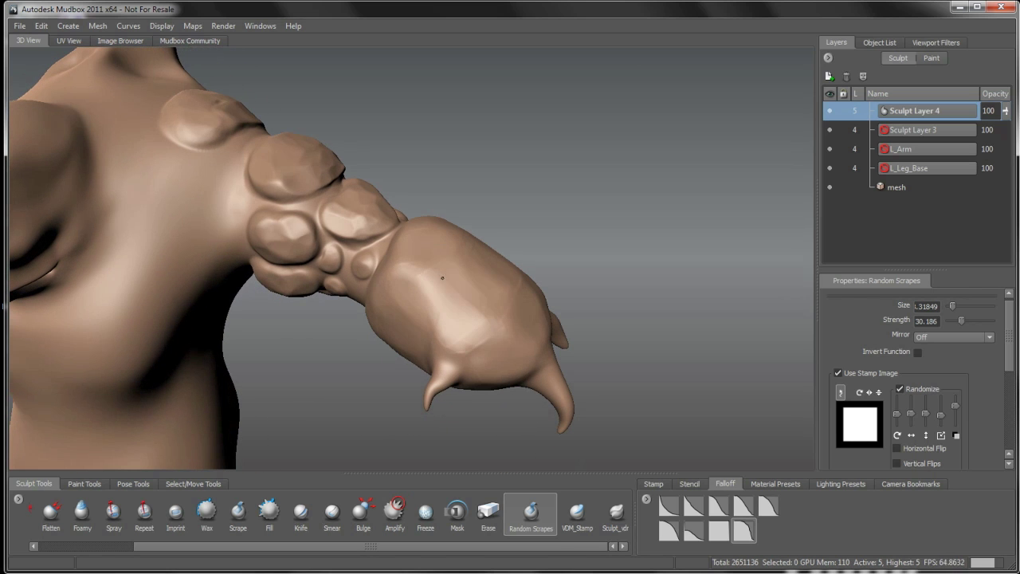
- Inspect the whole character from front and back, comparing the rocky arm and leg with the smooth body
alt+drag(457, 321, 541, 288)
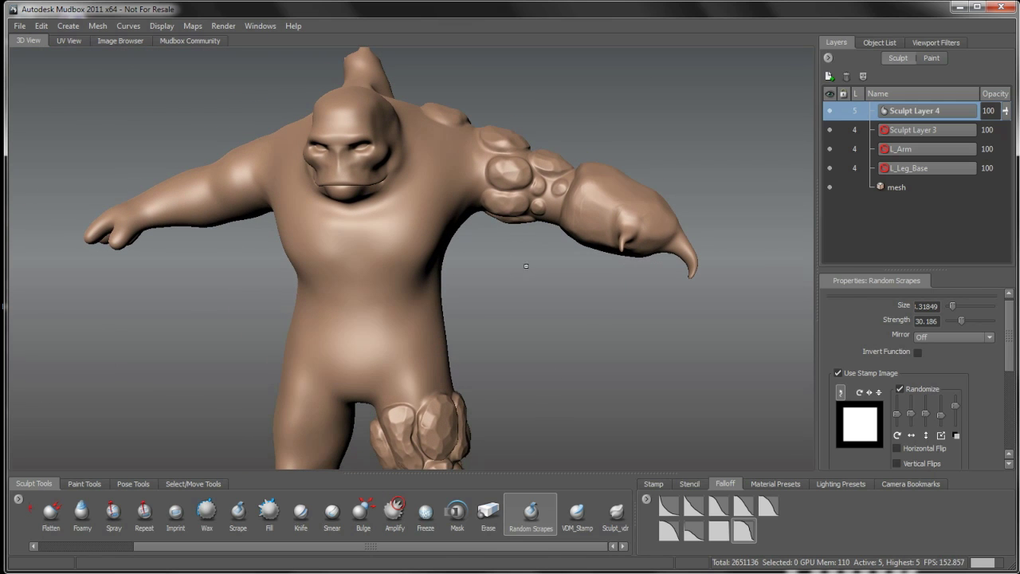
alt+right_drag(560, 232, 594, 172)
alt+middle_drag(581, 415, 581, 184)
alt+middle_drag(580, 271, 578, 216)
alt+right_drag(578, 216, 550, 272)
alt+drag(550, 272, 574, 202)
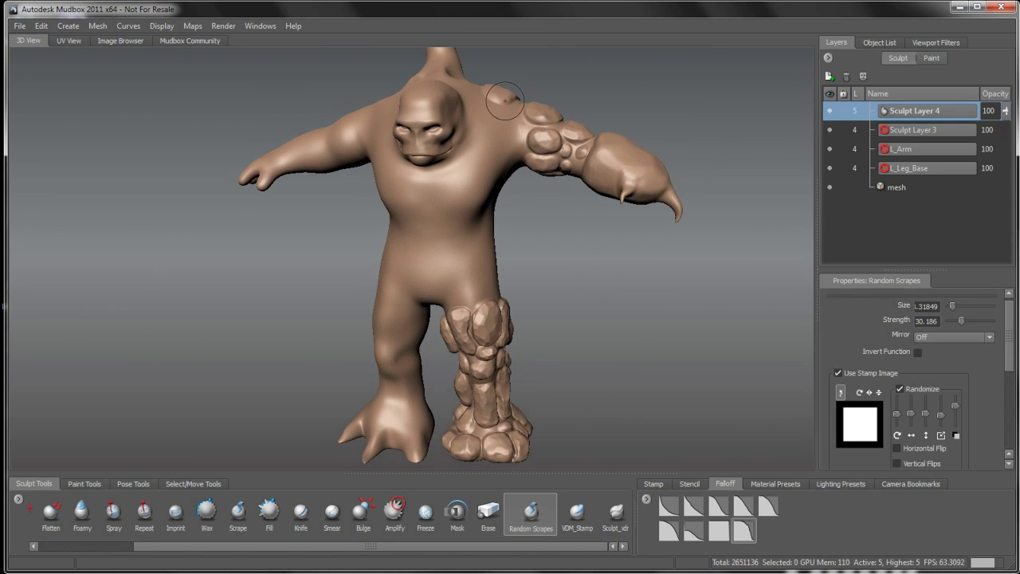
alt+drag(524, 265, 506, 271)
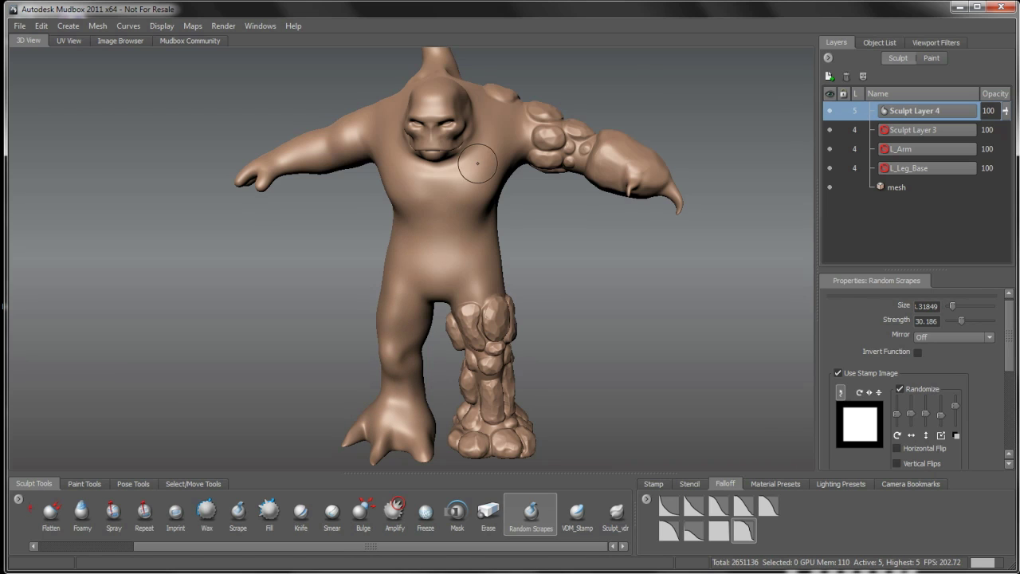
alt+drag(487, 191, 524, 258)
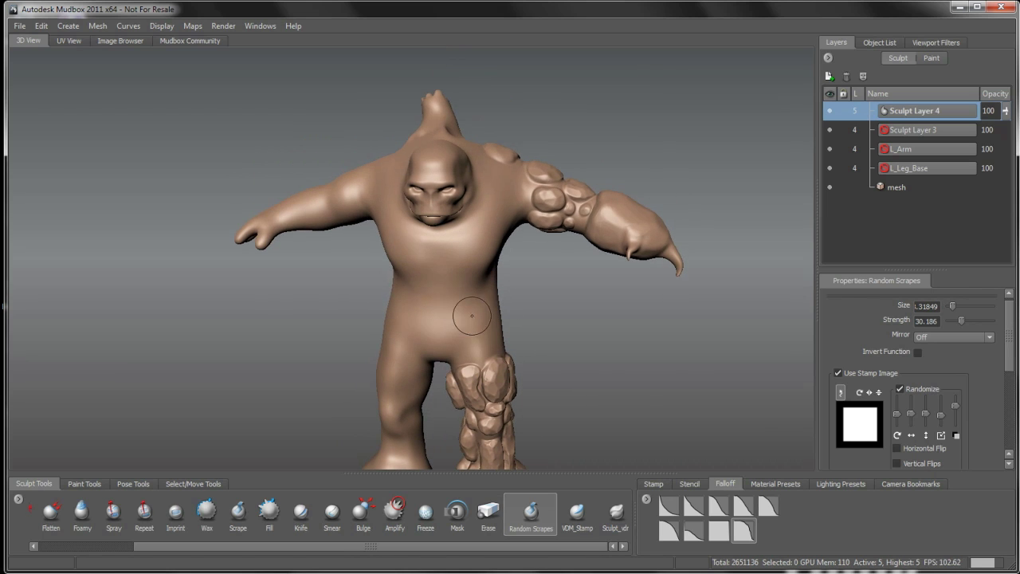
alt+drag(523, 273, 310, 258)
alt+drag(401, 118, 584, 213)
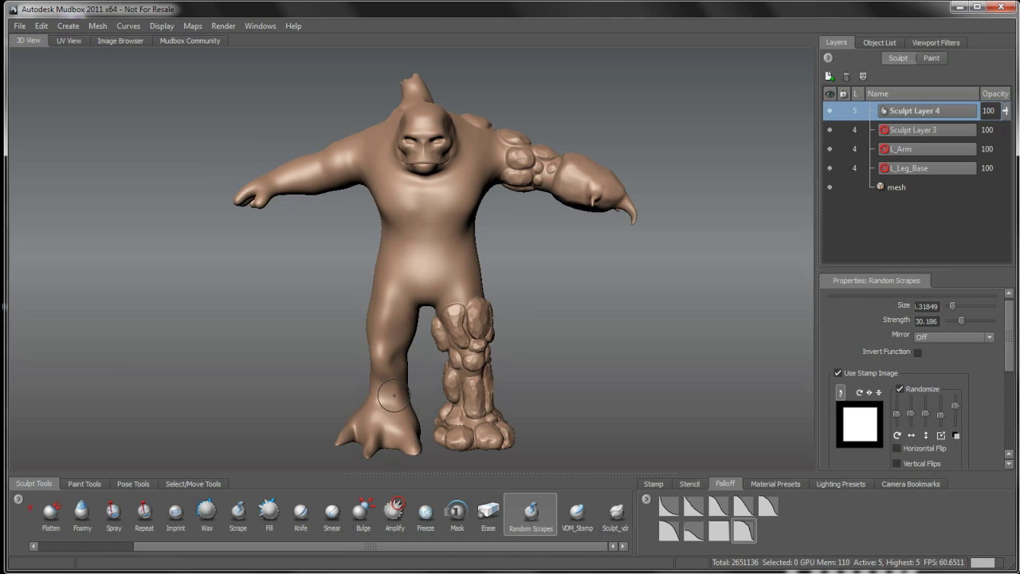
alt+drag(421, 147, 413, 174)
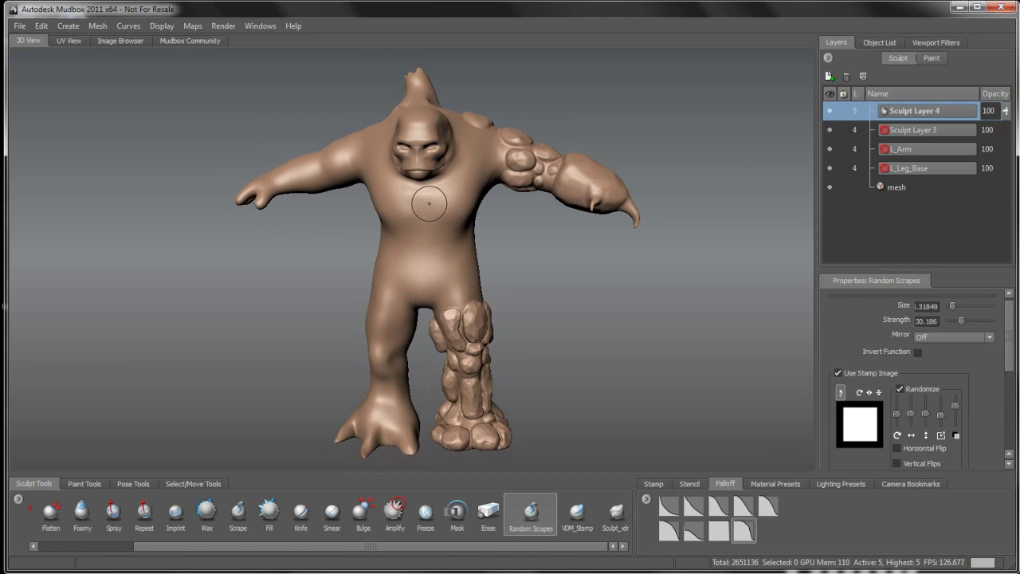
alt+drag(488, 183, 356, 185)
alt+drag(418, 127, 410, 156)
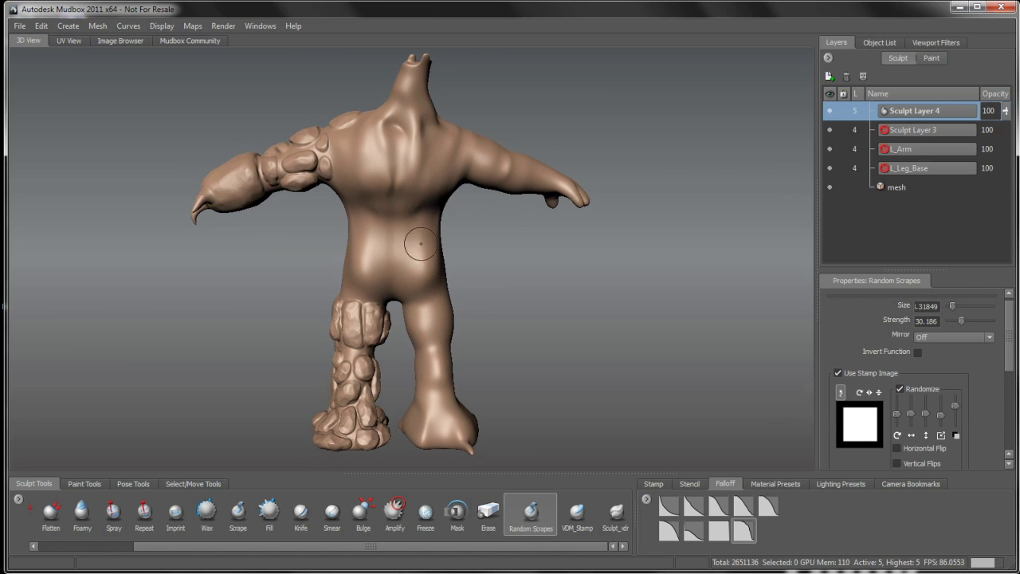
alt+drag(424, 233, 341, 153)
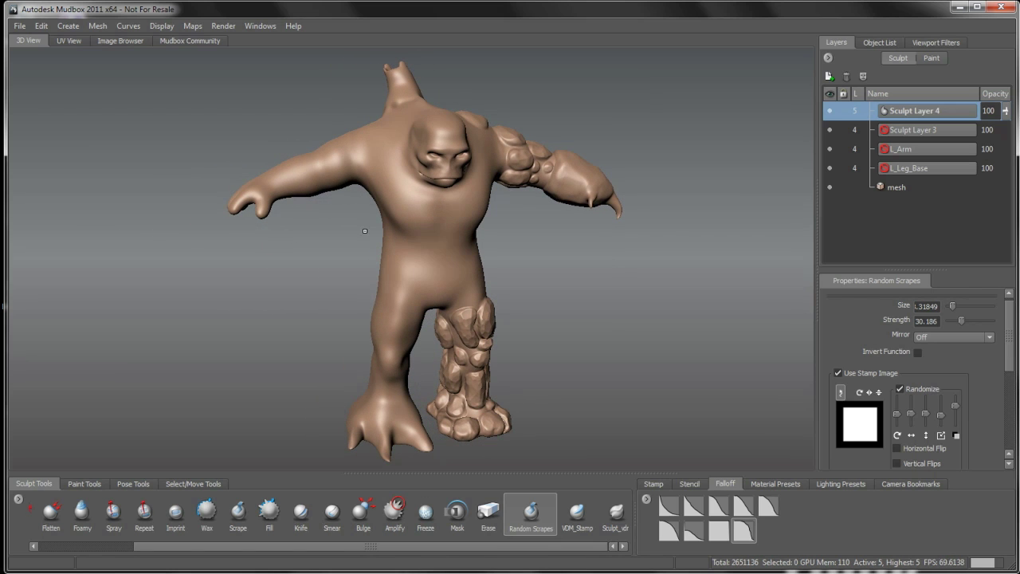
alt+drag(373, 242, 353, 236)
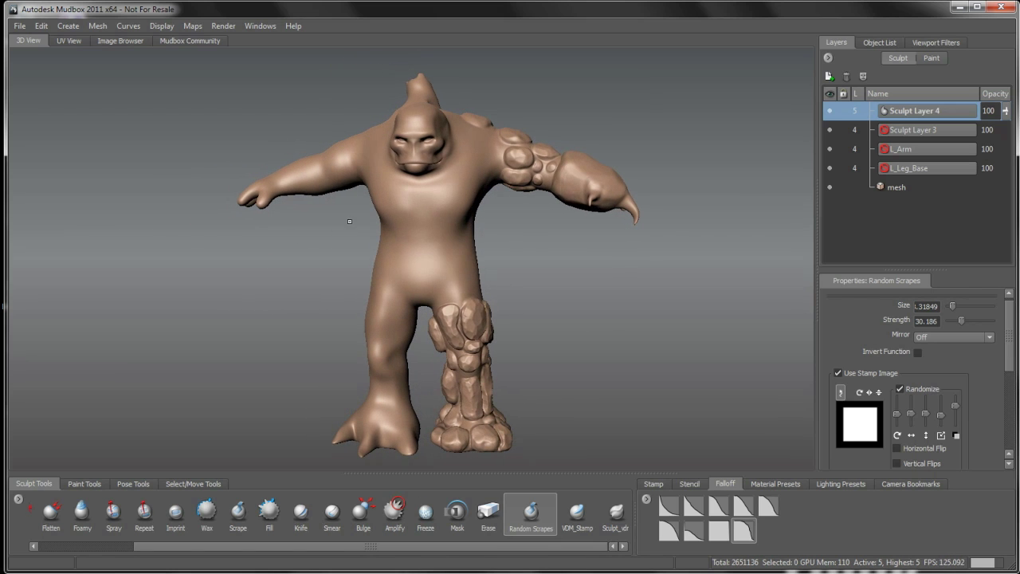
alt+drag(396, 291, 421, 283)
alt+middle_drag(421, 283, 437, 214)
alt+right_drag(437, 214, 483, 263)
alt+drag(482, 259, 480, 291)
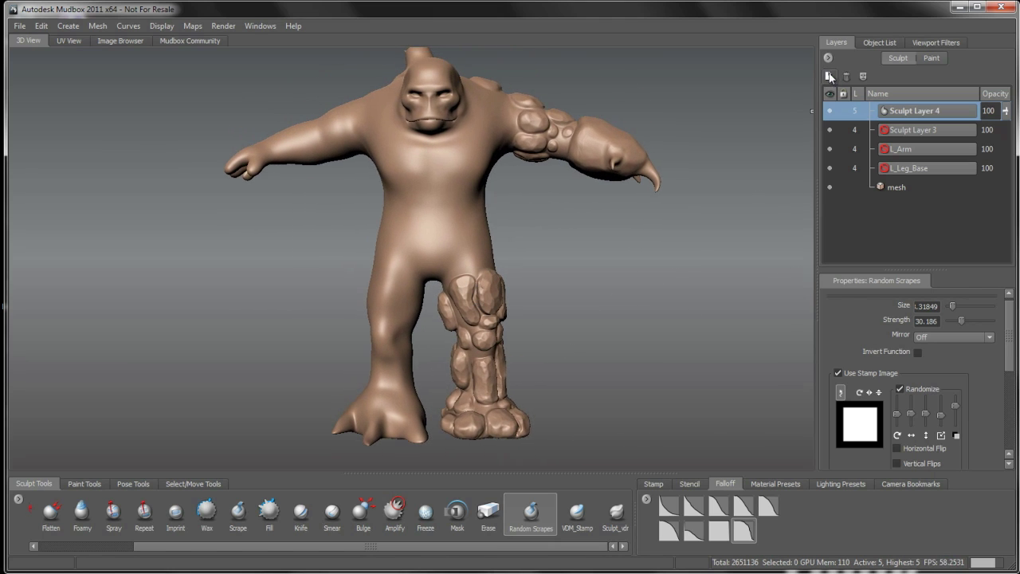
- Add a new sculpt layer above Sculpt Layer 4 and choose the Sculpt_vdm brush
click(829, 76)
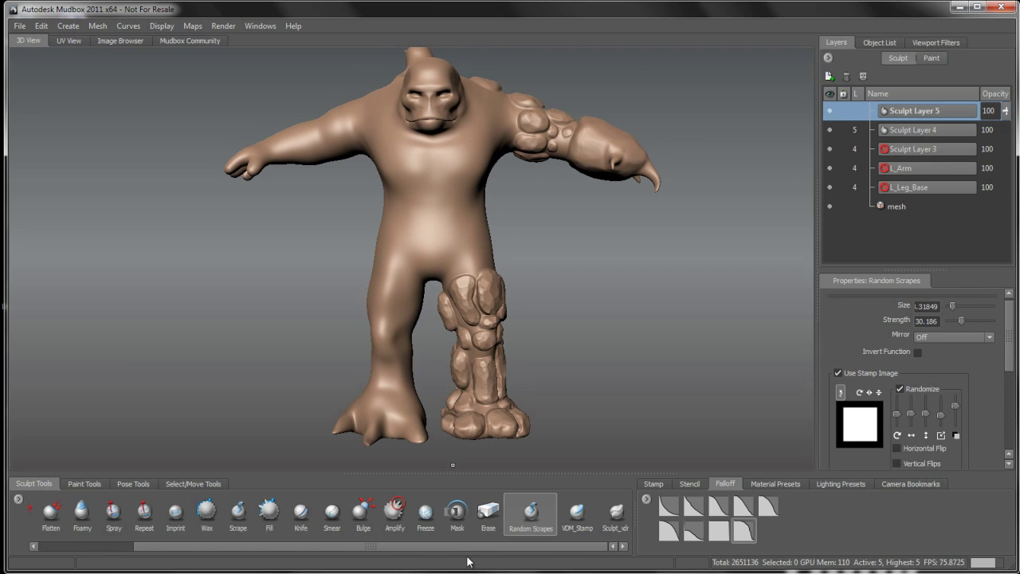
drag(467, 552, 104, 561)
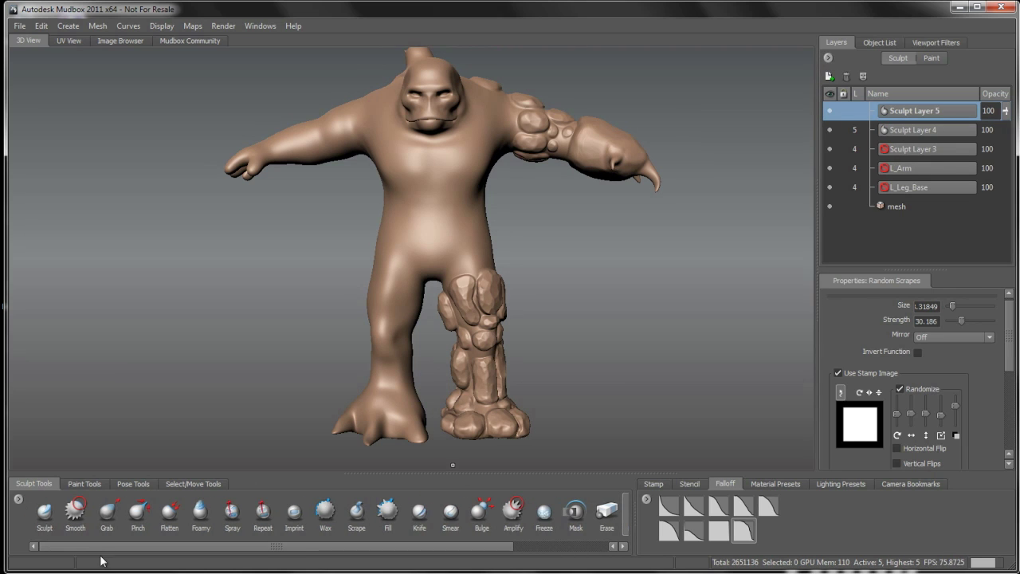
click(45, 513)
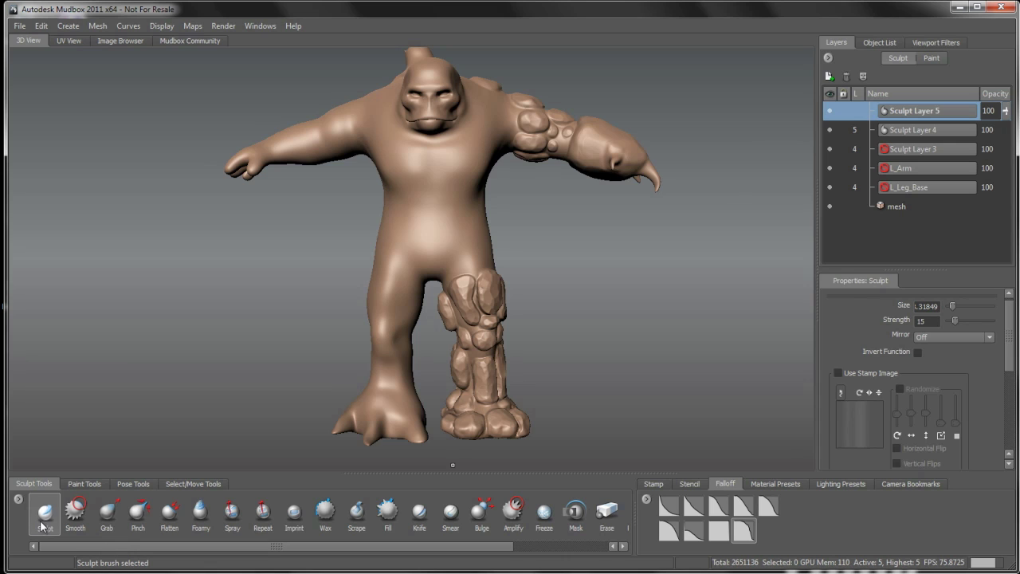
click(18, 499)
click(15, 525)
drag(83, 551, 201, 558)
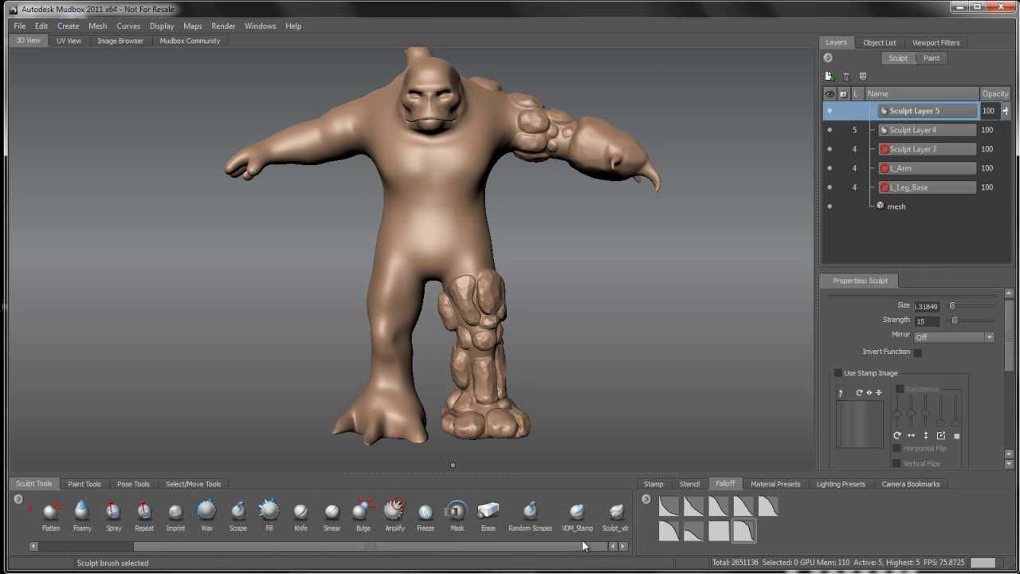
drag(637, 516, 664, 516)
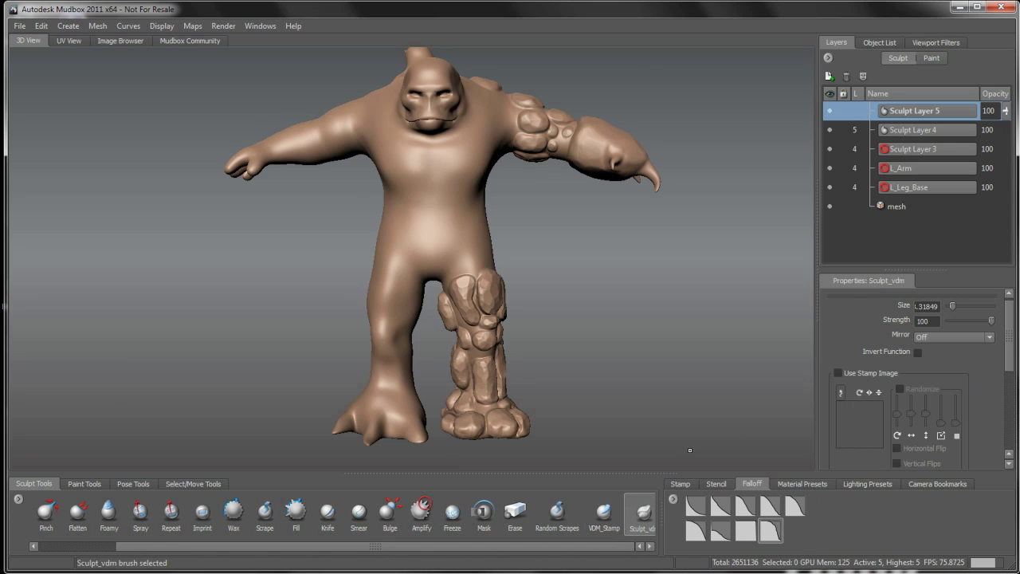
- Review the Sculpt_vdm brush's stamp spacing, buildup and falloff curve settings
drag(1010, 334, 1017, 414)
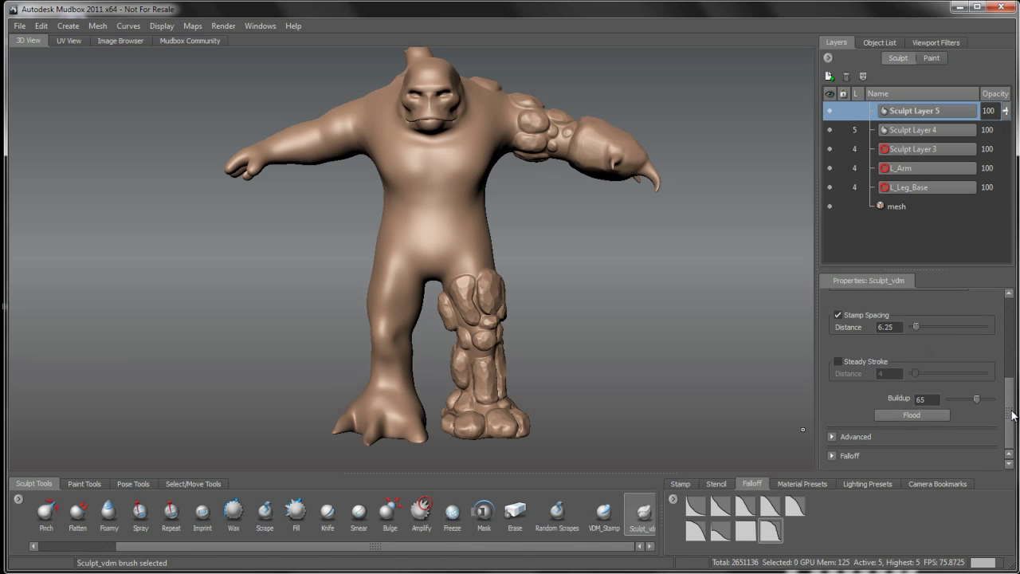
drag(1012, 415, 1011, 415)
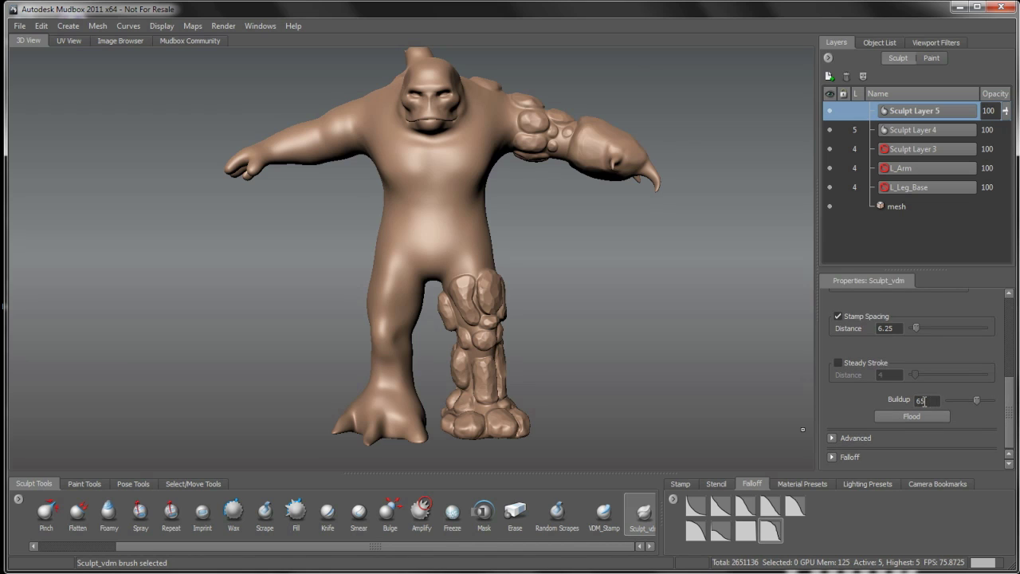
mouse_move(1009, 417)
mouse_down()
mouse_move(1008, 334)
mouse_move(1011, 383)
mouse_up()
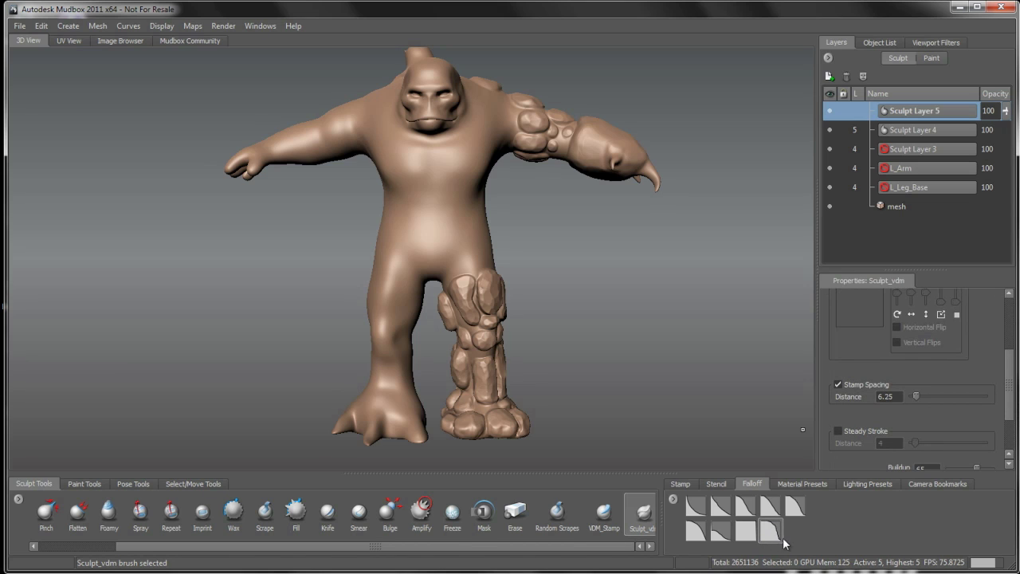
drag(1013, 401, 1003, 452)
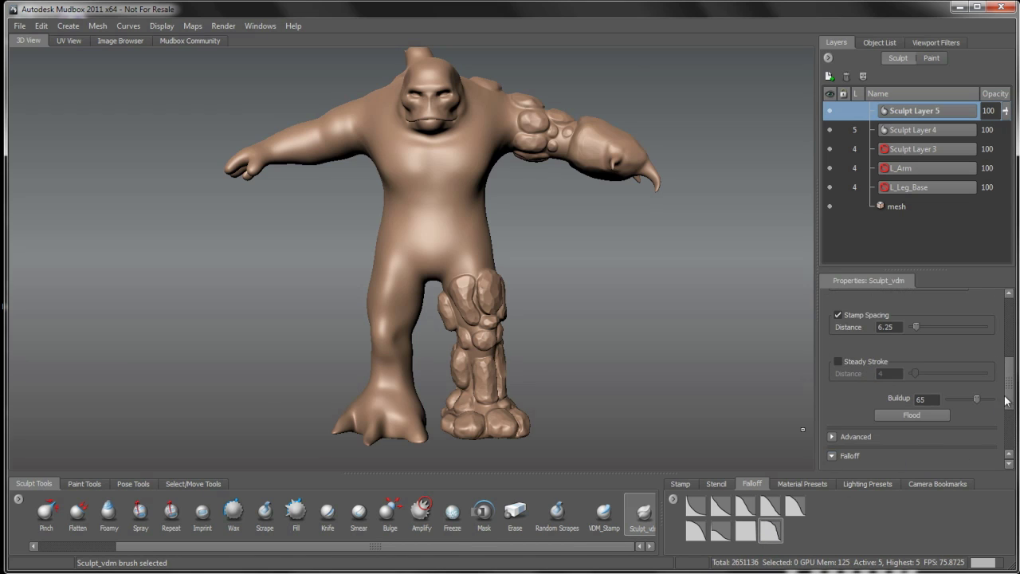
drag(1008, 390, 1008, 438)
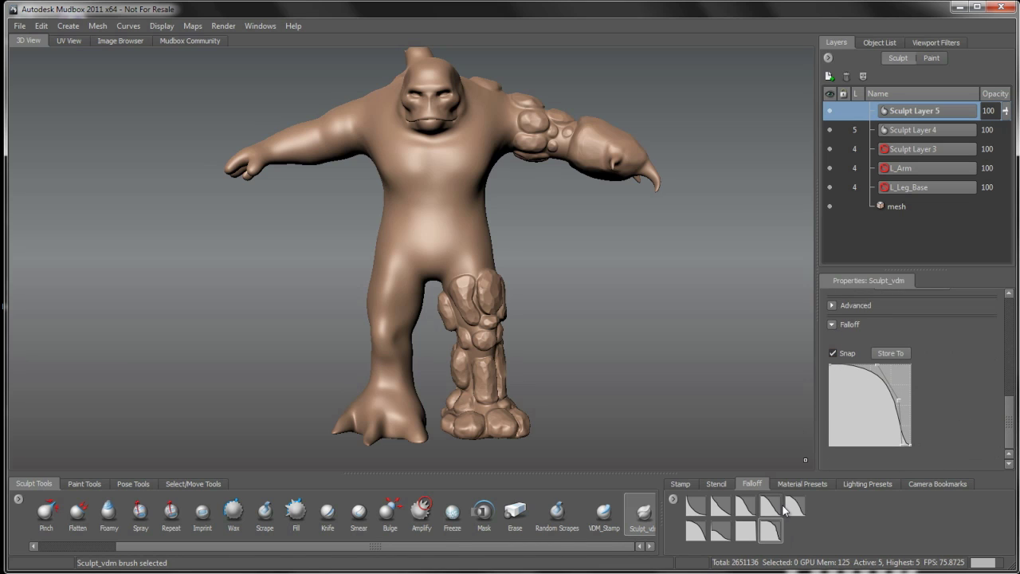
click(833, 325)
scroll(908, 359, up, 5)
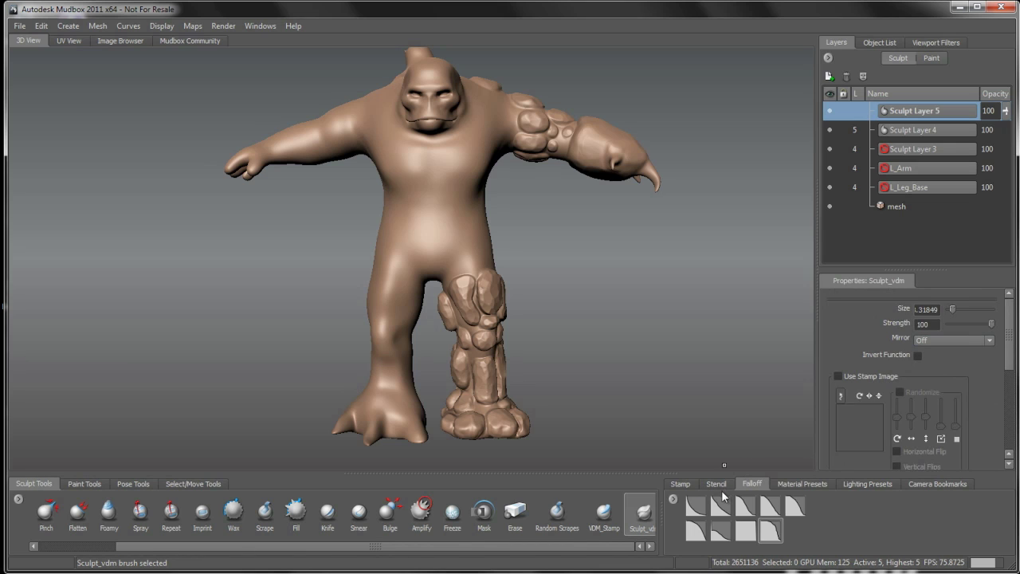
- Load the Rocks_vdm.tif stencil and scale it down over the character's torso
click(721, 490)
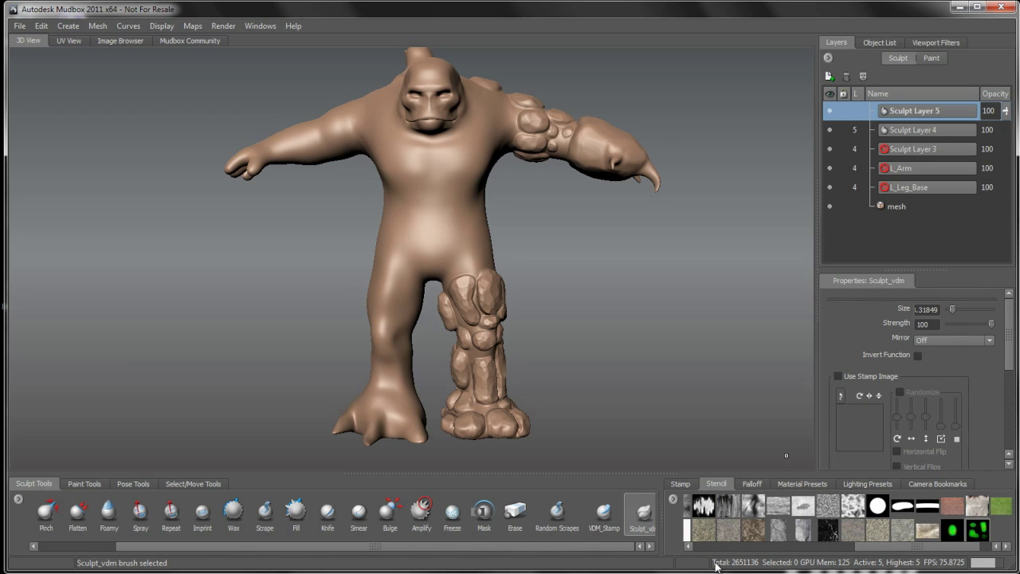
drag(884, 548, 892, 548)
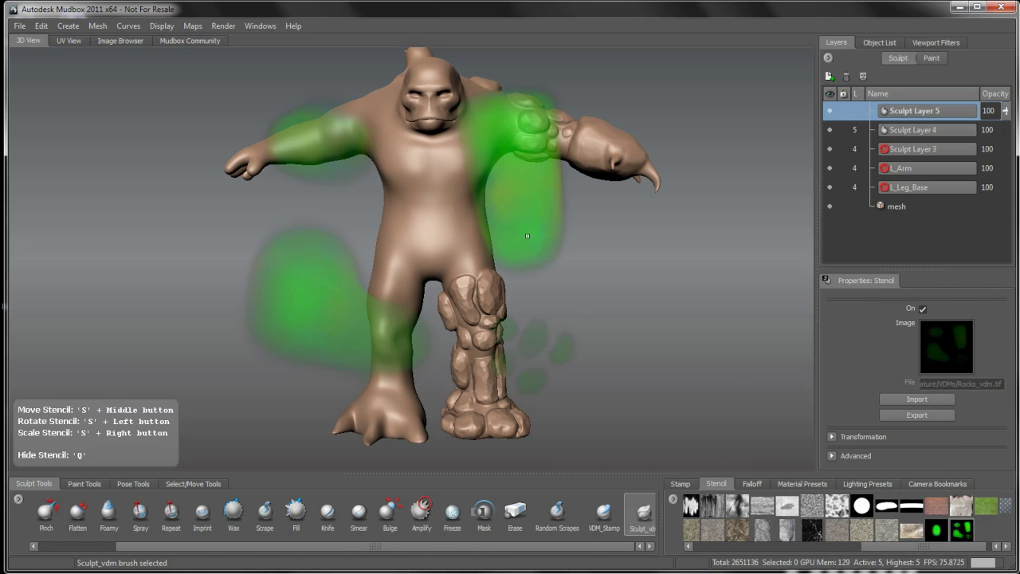
mouse_move(551, 190)
alt+right_down()
mouse_move(557, 236)
mouse_move(560, 193)
mouse_move(579, 179)
alt+right_up()
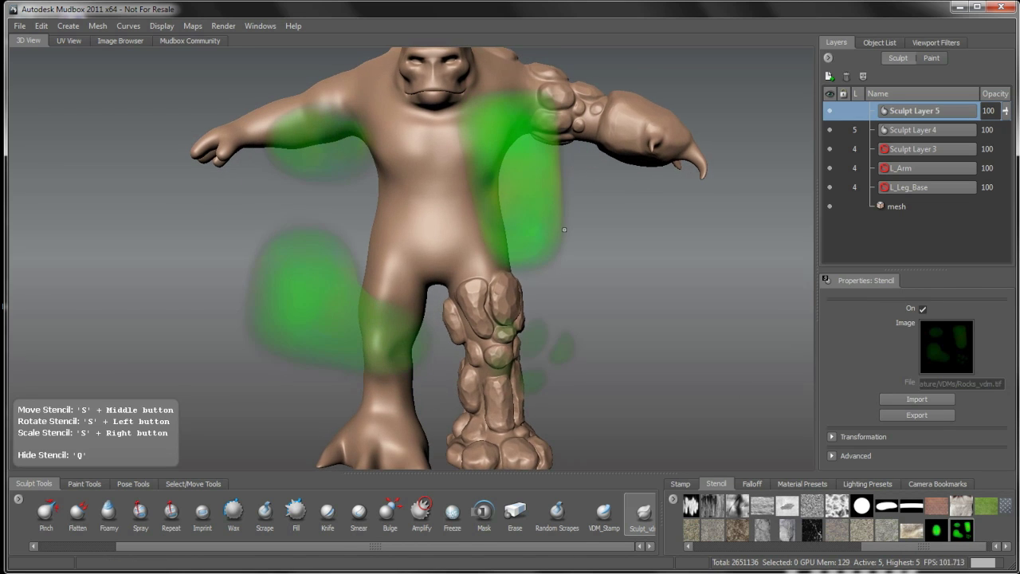
alt+drag(571, 182, 589, 233)
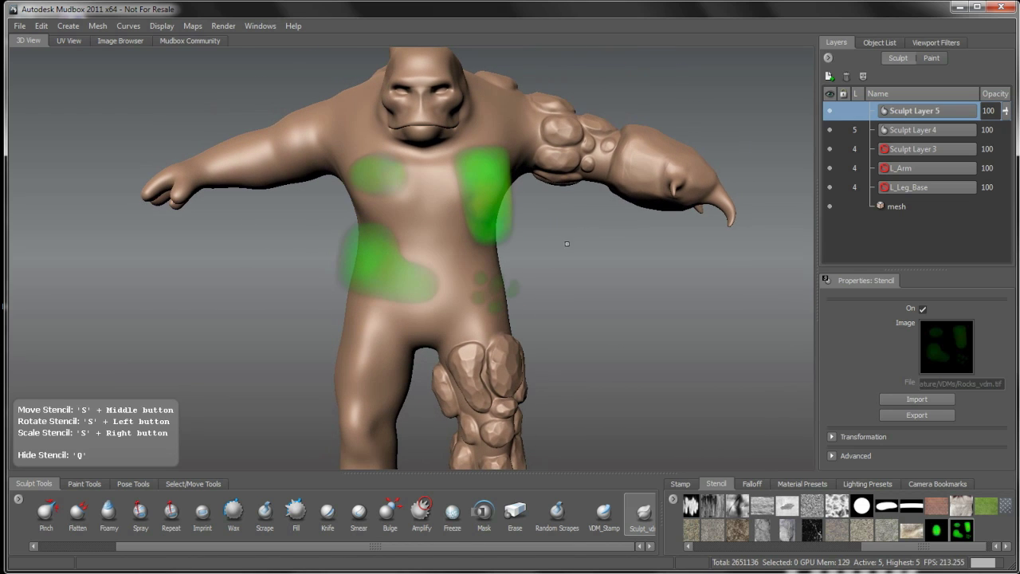
- Scale and rotate the Rocks_vdm stencil so its rock shapes tilt across the torso
right_drag(525, 208, 557, 260)
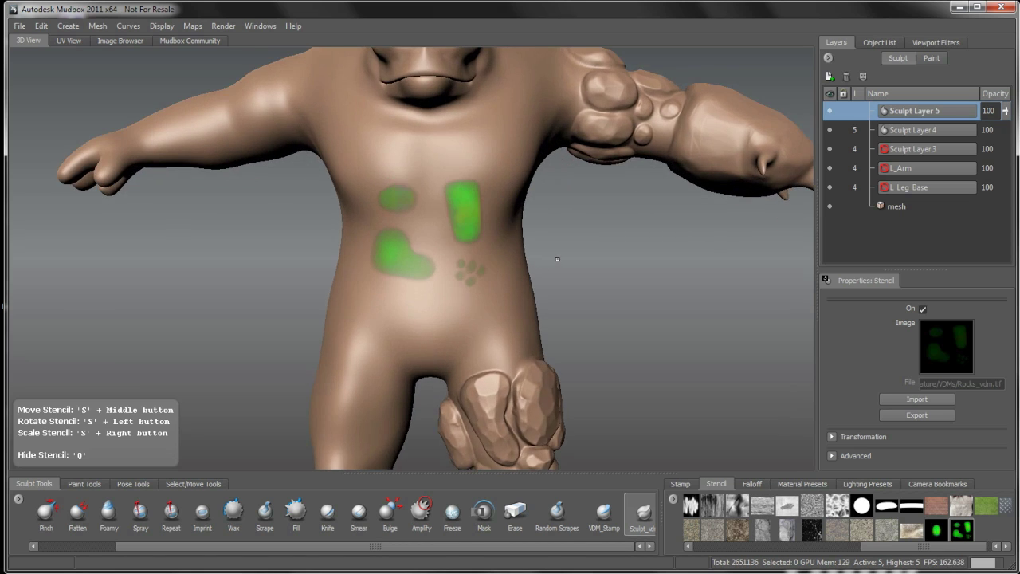
alt+middle_drag(557, 259, 562, 269)
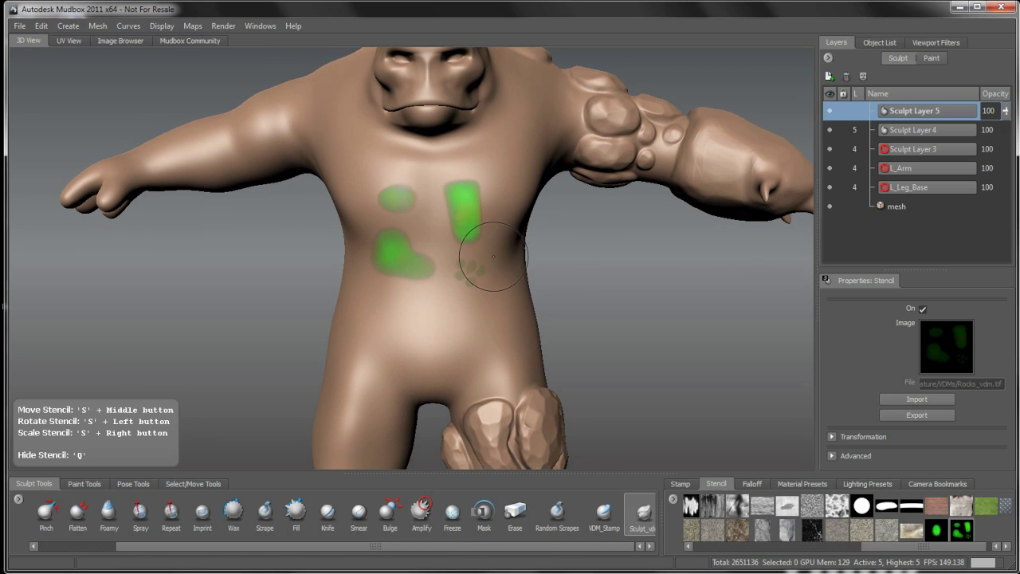
drag(568, 255, 574, 217)
right_drag(574, 217, 572, 262)
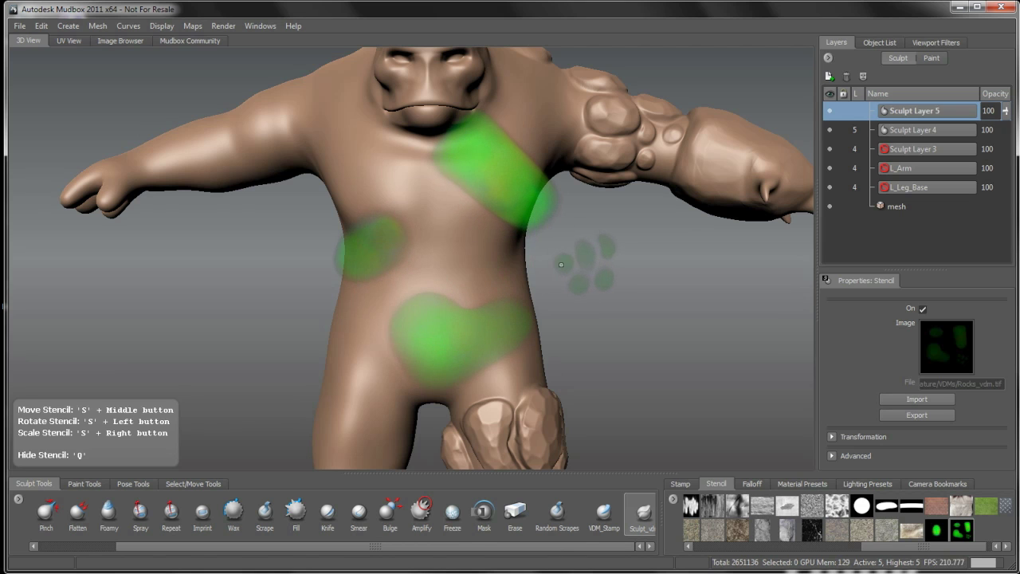
scroll(559, 257, up, 2)
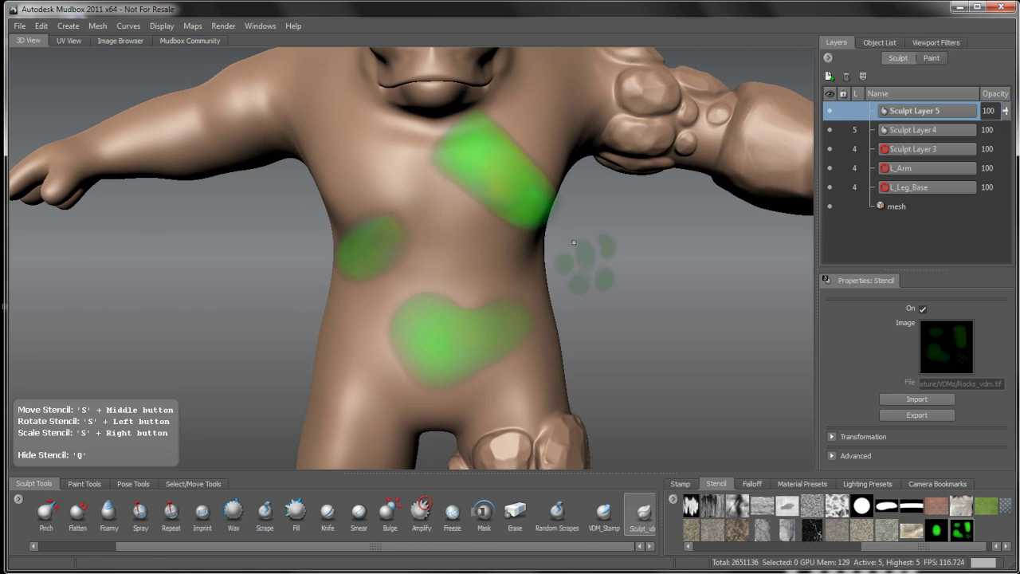
- Move, rotate and scale the stencil until its long block shape lies horizontally across the upper chest
middle_drag(574, 243, 627, 226)
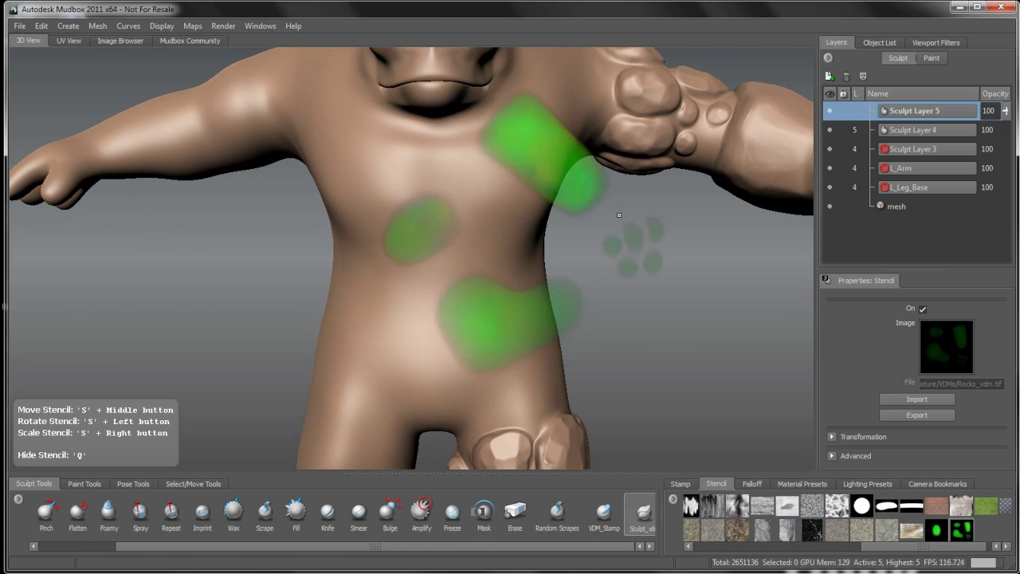
right_drag(627, 226, 631, 193)
drag(630, 193, 609, 166)
middle_drag(610, 166, 632, 188)
drag(632, 188, 466, 195)
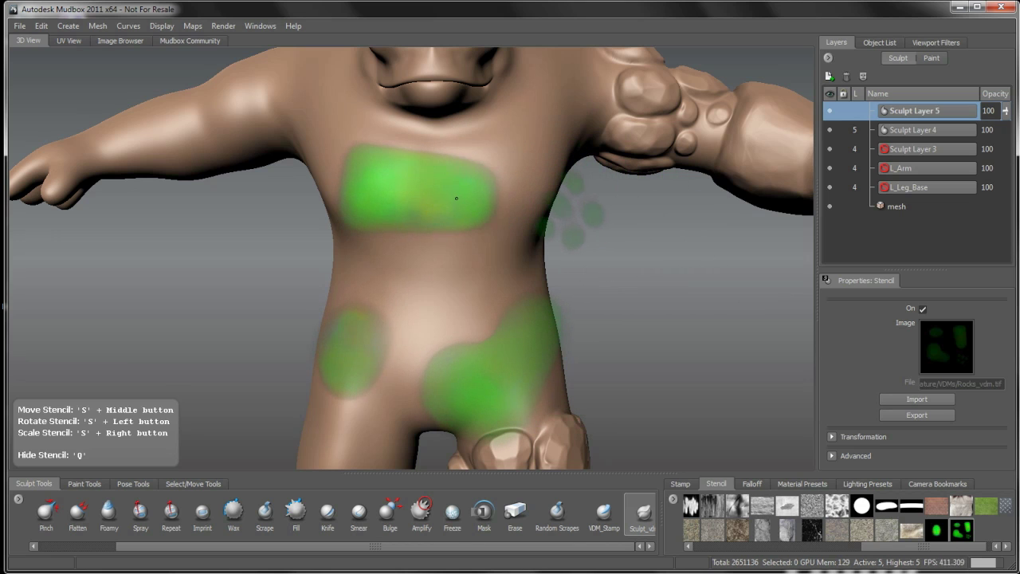
right_drag(426, 181, 423, 166)
middle_drag(447, 193, 438, 176)
drag(403, 192, 425, 178)
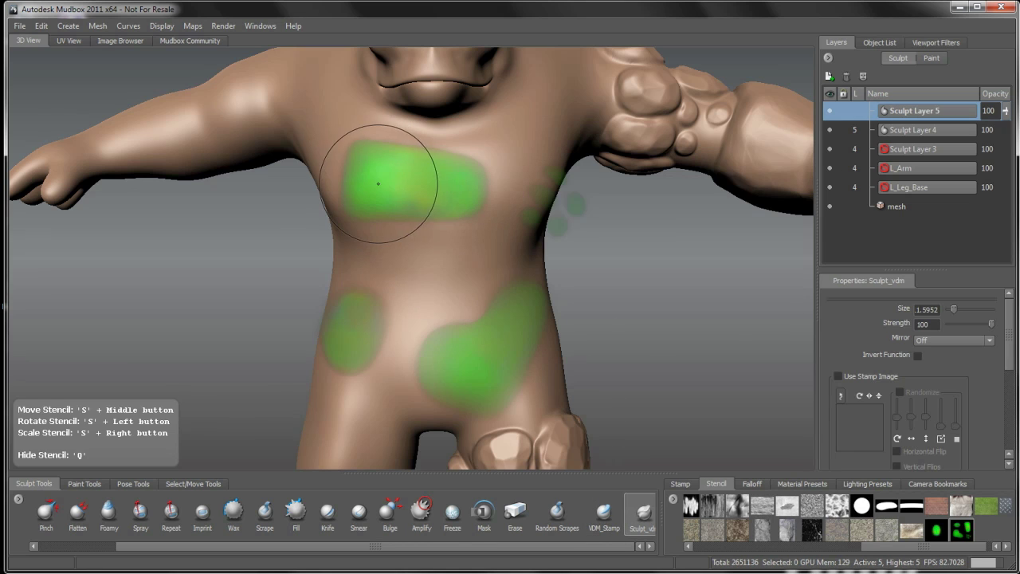
- Sculpt the long rock through the stencil onto the upper chest with the Sculpt_vdm brush
mouse_move(378, 184)
mouse_down()
mouse_move(427, 182)
mouse_move(373, 196)
mouse_up()
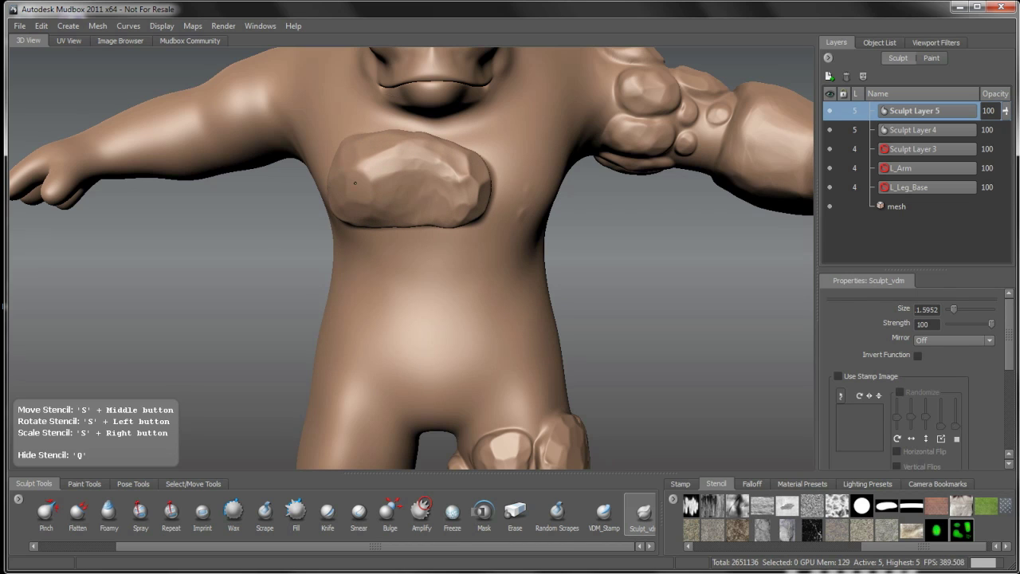
drag(382, 185, 383, 185)
key(q)
alt+drag(490, 268, 528, 268)
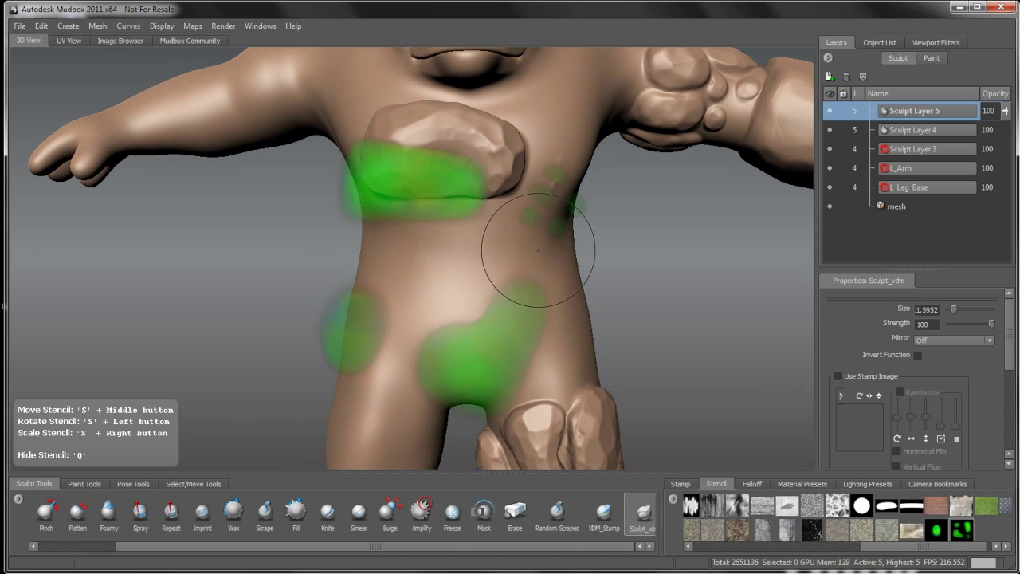
- Hide the stencil and remove the stray bump beside the chest rock with the Erase brush
key(q)
click(516, 515)
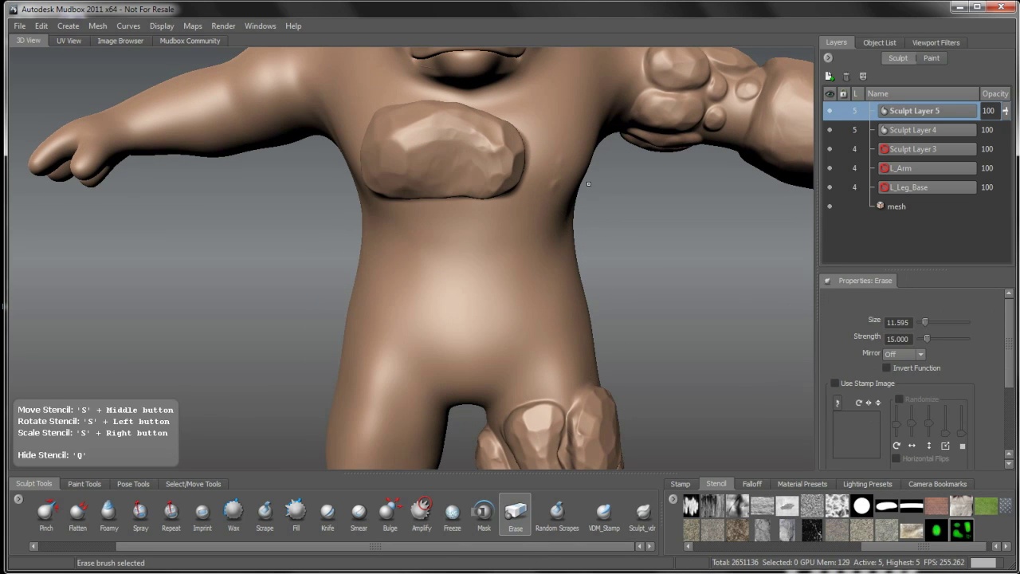
key(b)
drag(558, 209, 532, 211)
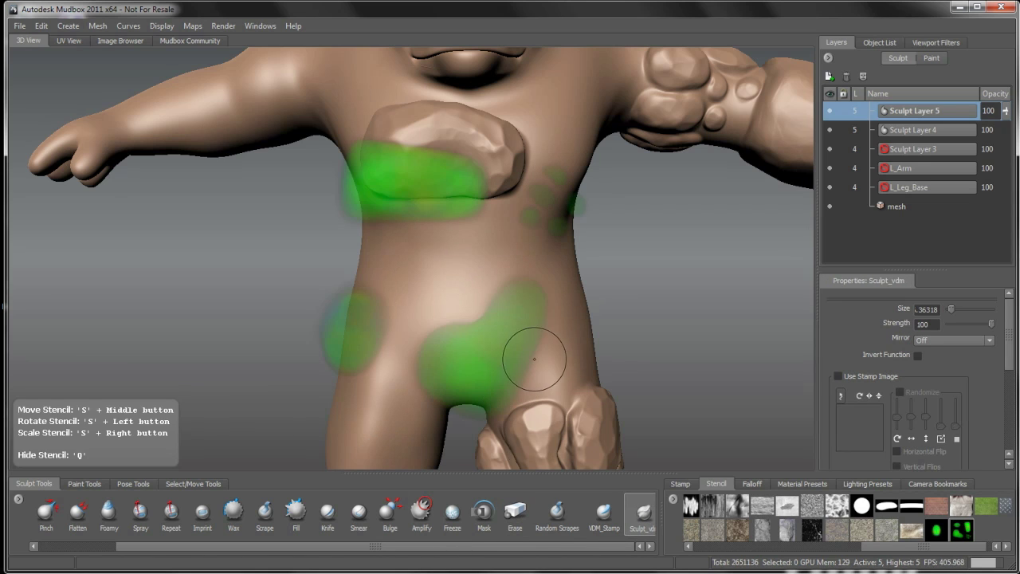
- Scale the stencil down and move it so its kidney-shaped rock sits just below the chest rock
alt+drag(542, 353, 544, 349)
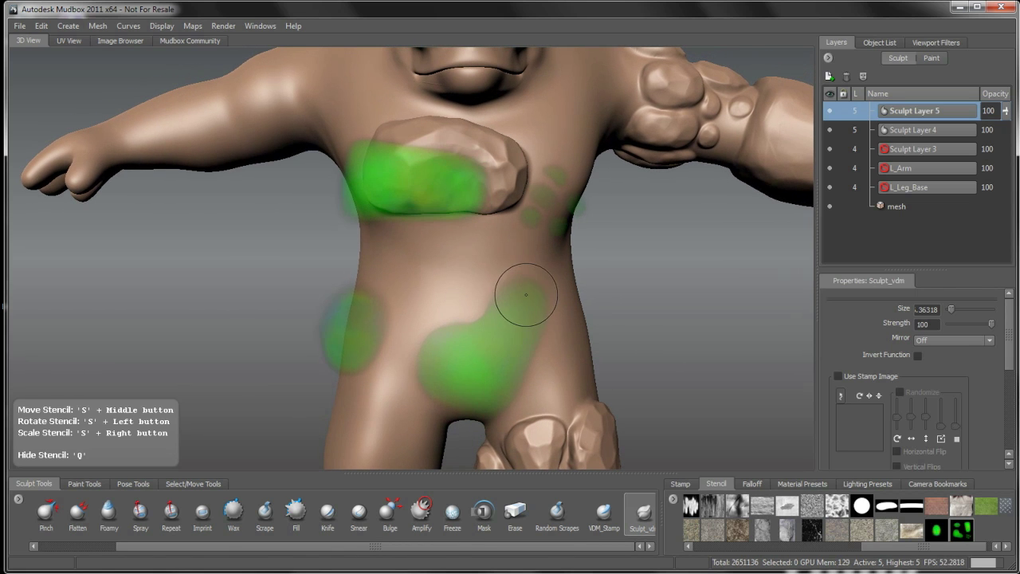
right_drag(526, 292, 561, 247)
middle_drag(560, 247, 585, 193)
drag(585, 194, 590, 210)
middle_drag(590, 210, 600, 196)
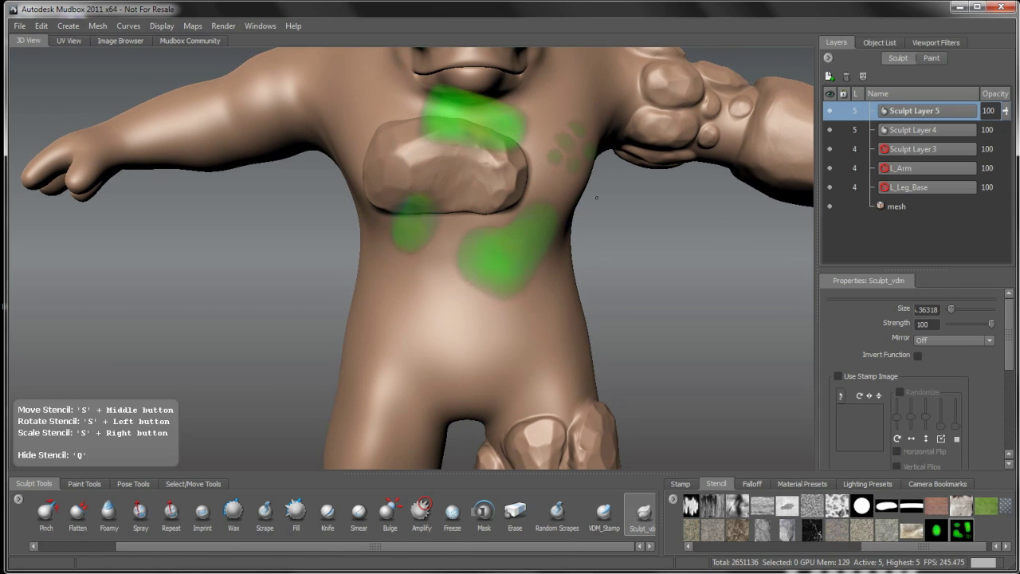
- Fine-tune the stencil's placement and sculpt the kidney-shaped rock onto the body below the chest rock
alt+drag(521, 292, 503, 292)
mouse_move(503, 292)
alt+right_down()
mouse_move(513, 269)
mouse_move(523, 291)
alt+right_up()
alt+middle_drag(523, 290, 520, 297)
right_drag(523, 259, 526, 266)
middle_drag(526, 267, 530, 264)
key(q)
mouse_move(495, 272)
mouse_down()
mouse_move(470, 270)
mouse_move(542, 220)
mouse_move(530, 279)
mouse_move(478, 279)
mouse_move(526, 217)
mouse_move(537, 283)
mouse_up()
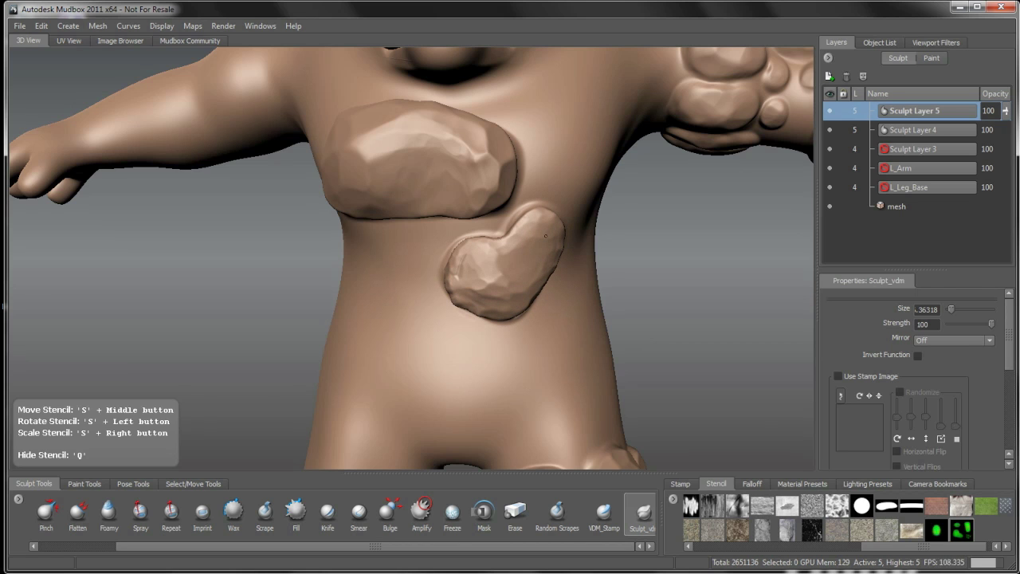
- Reposition the stencil's oval shape beside the kidney-shaped rock and sculpt an oval rock there
key(q)
alt+drag(467, 337, 540, 338)
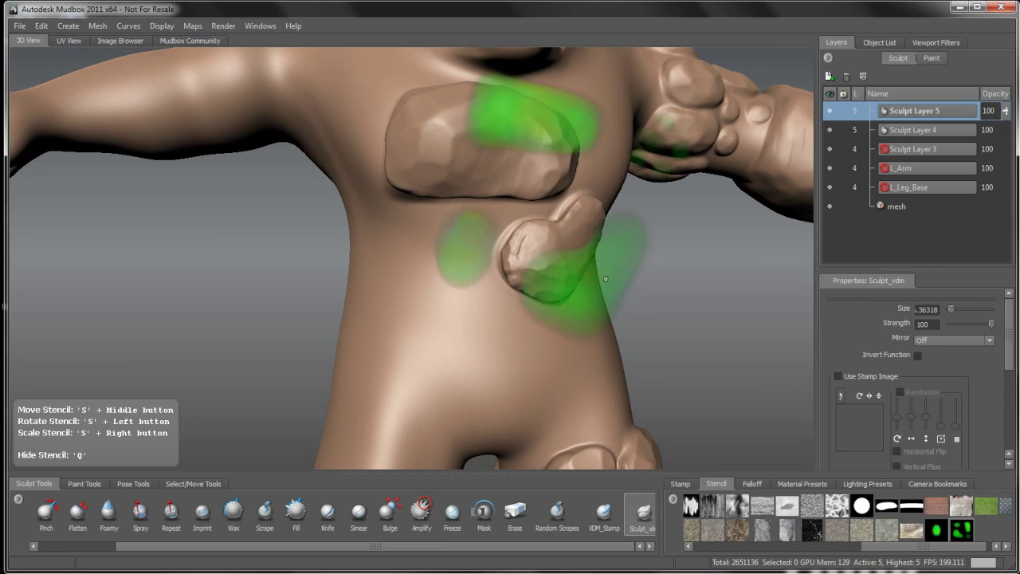
right_drag(599, 248, 622, 248)
drag(622, 248, 594, 247)
middle_drag(595, 248, 506, 167)
mouse_move(445, 257)
mouse_down()
mouse_move(435, 266)
mouse_move(424, 246)
mouse_move(466, 280)
mouse_move(433, 237)
mouse_up()
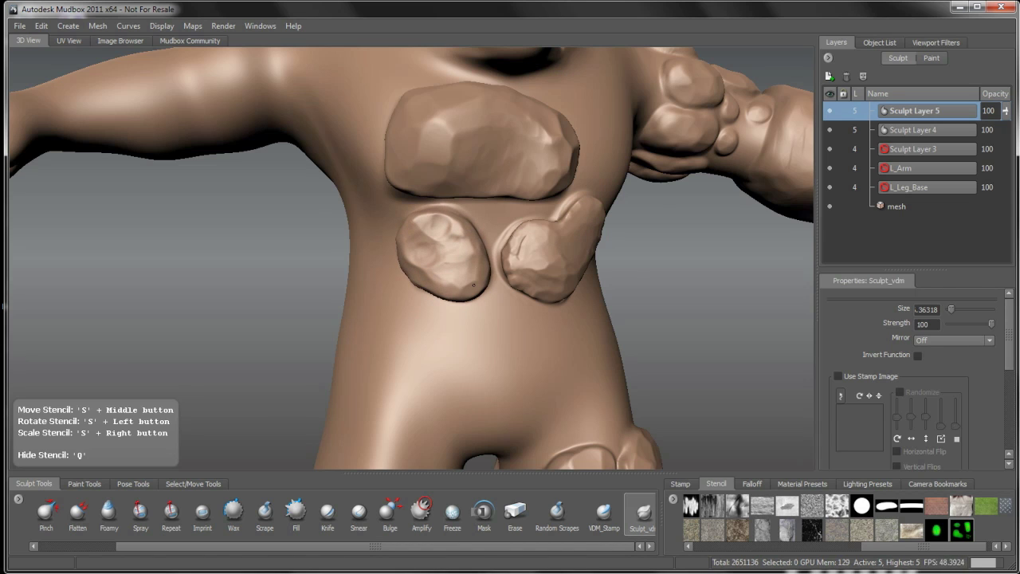
drag(439, 261, 456, 292)
key(q)
- Place the stencil's cluster of small stones on the shoulder next to the existing arm rocks
alt+drag(549, 341, 515, 343)
alt+right_drag(515, 344, 517, 246)
mouse_move(519, 248)
alt+mouse_down()
mouse_move(480, 271)
mouse_move(489, 286)
mouse_move(512, 263)
alt+mouse_up()
alt+right_drag(512, 263, 507, 319)
key(q)
alt+middle_drag(545, 312, 515, 347)
middle_drag(540, 279, 505, 448)
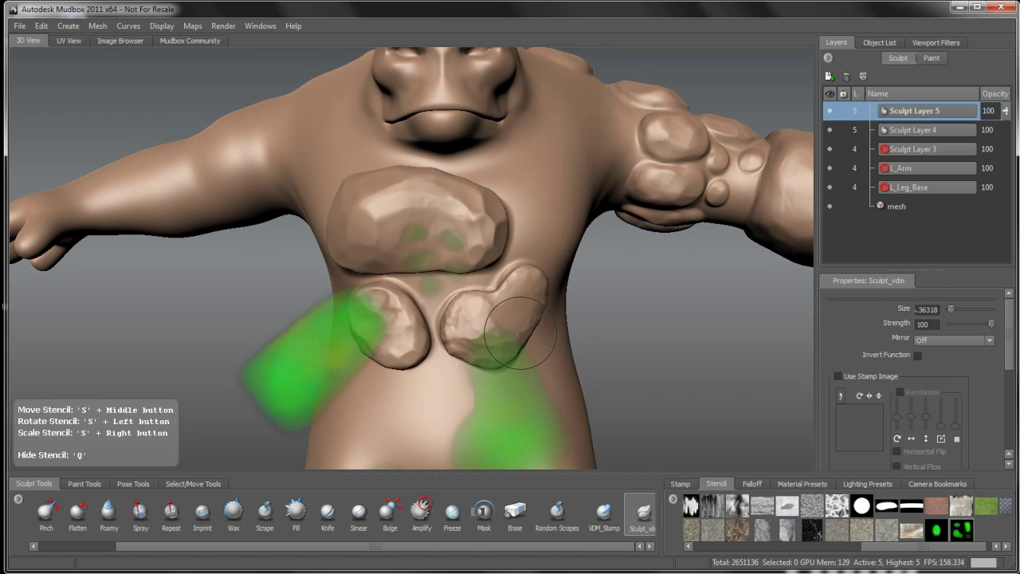
alt+right_drag(522, 346, 525, 359)
alt+drag(523, 358, 537, 327)
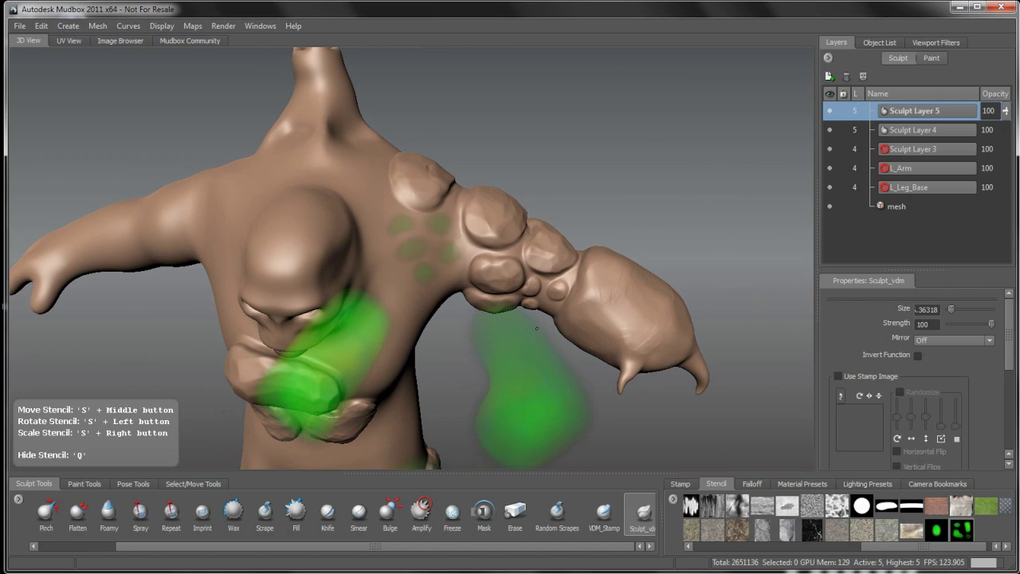
- Try sculpting the small-stone cluster onto the shoulder and undo it
key(q)
click(417, 244)
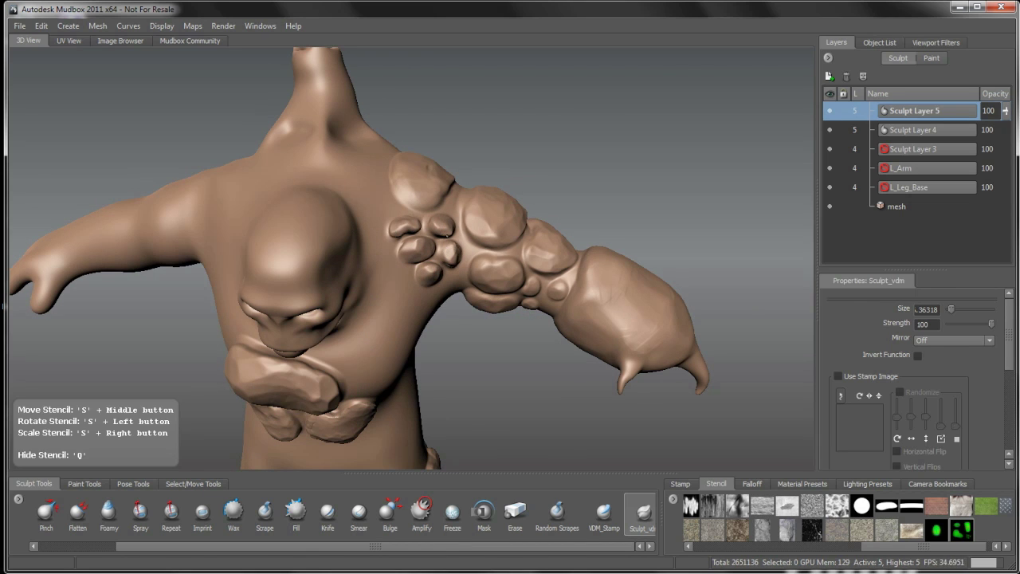
key(q)
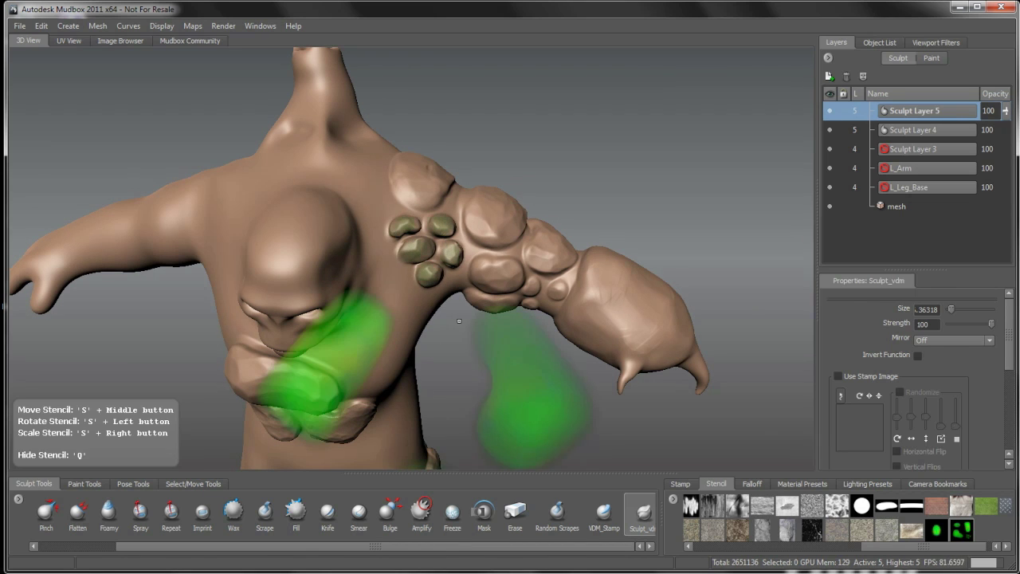
key(q)
alt+drag(487, 344, 488, 321)
key(ctrl+z)
- Return to the front of the torso and flatten a facet on the chest rock with the Scrape brush
alt+middle_drag(481, 365, 517, 325)
alt+drag(518, 326, 558, 283)
alt+right_drag(478, 311, 524, 298)
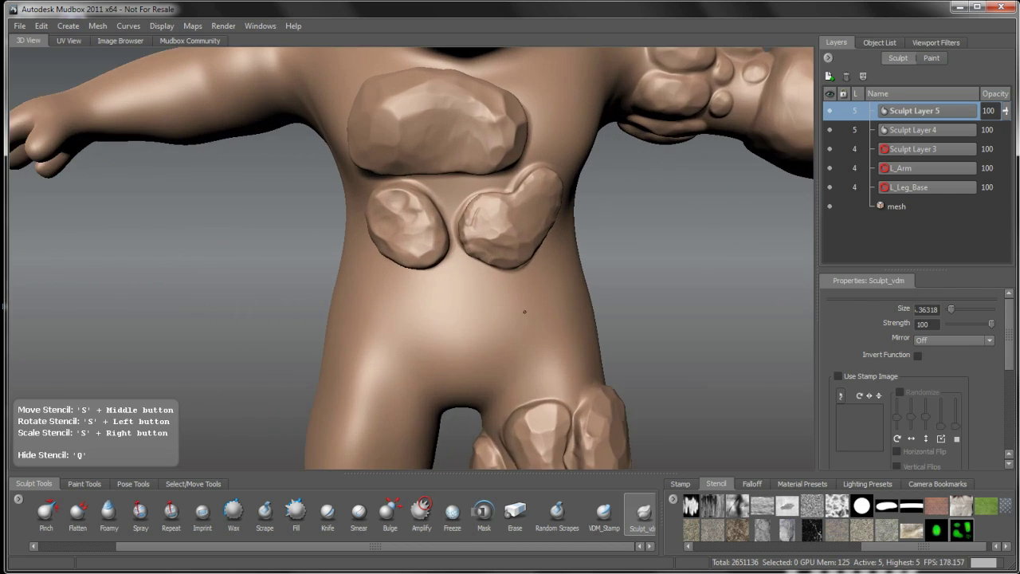
alt+middle_drag(524, 298, 485, 404)
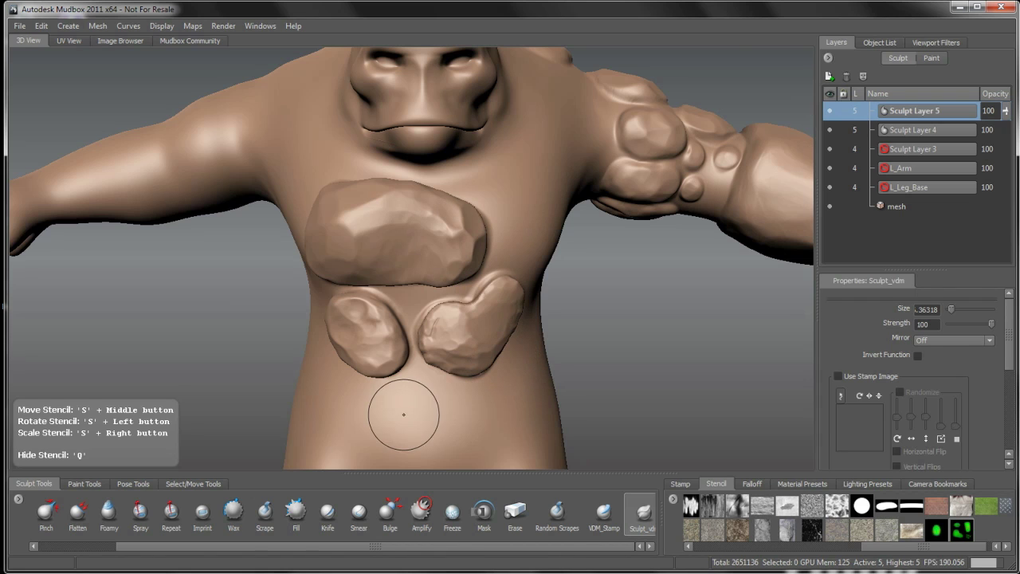
click(275, 528)
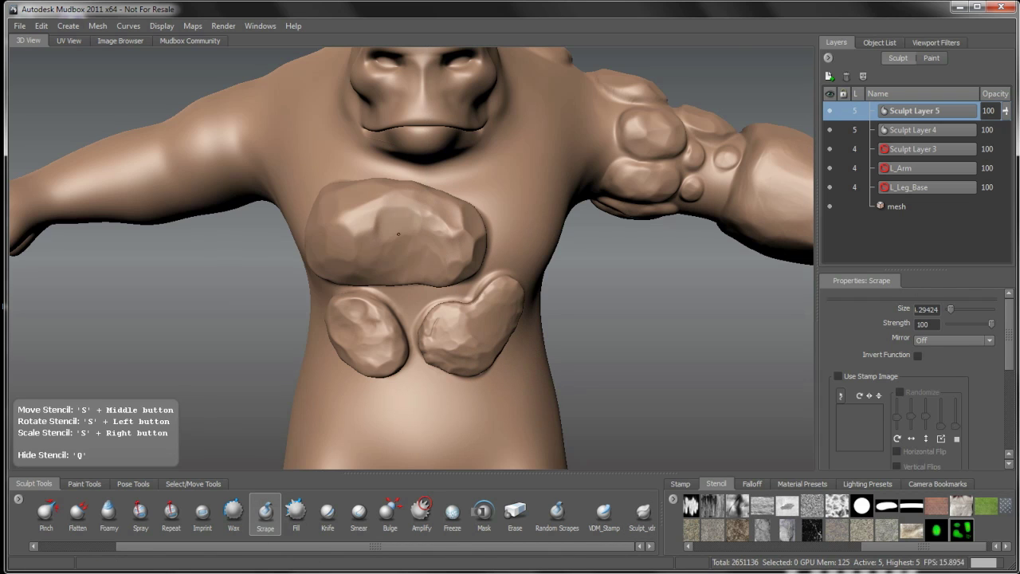
mouse_move(381, 222)
mouse_down()
mouse_move(366, 244)
mouse_move(348, 226)
mouse_move(353, 249)
mouse_move(408, 244)
mouse_move(362, 235)
mouse_up()
key(Escape)
key(b)
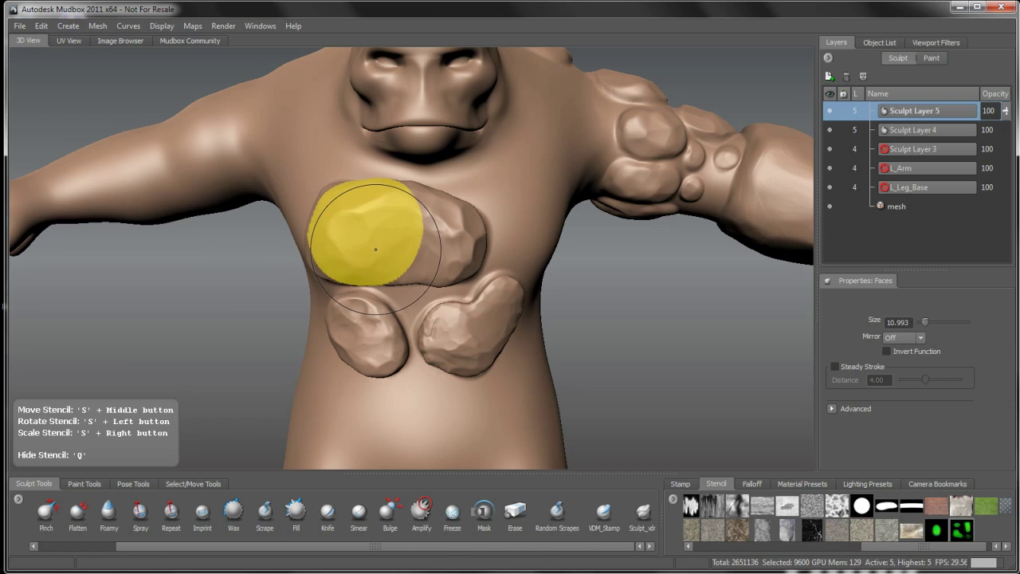
key(d)
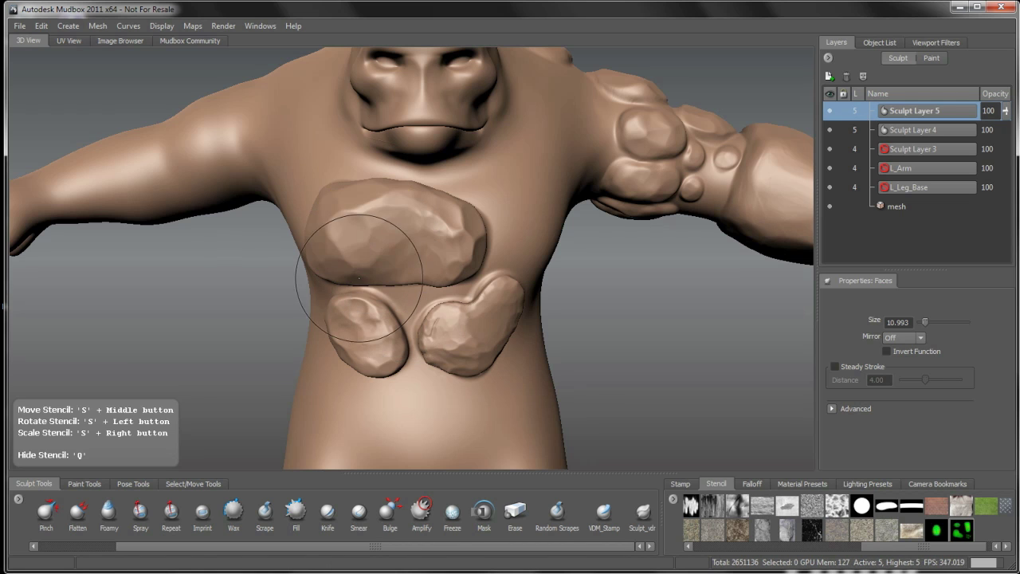
- Resize the Scrape brush and carve flat facets into the two lower torso rocks and the large chest rock
mouse_move(374, 256)
alt+mouse_down()
mouse_move(374, 206)
mouse_move(385, 211)
mouse_move(339, 223)
mouse_move(335, 215)
mouse_move(375, 196)
mouse_move(376, 216)
alt+mouse_up()
click(265, 511)
key(b)
mouse_move(369, 308)
mouse_down()
mouse_move(373, 321)
mouse_move(370, 307)
mouse_move(472, 325)
mouse_move(474, 338)
mouse_move(448, 337)
mouse_up()
mouse_move(484, 299)
mouse_down()
mouse_move(488, 306)
mouse_move(483, 298)
mouse_up()
drag(465, 233, 408, 236)
drag(345, 241, 438, 284)
drag(404, 241, 411, 242)
- Inspect the whole character from several angles, comparing the new torso rocks with the rocky arm and leg
alt+drag(454, 295, 403, 279)
alt+right_drag(558, 327, 511, 328)
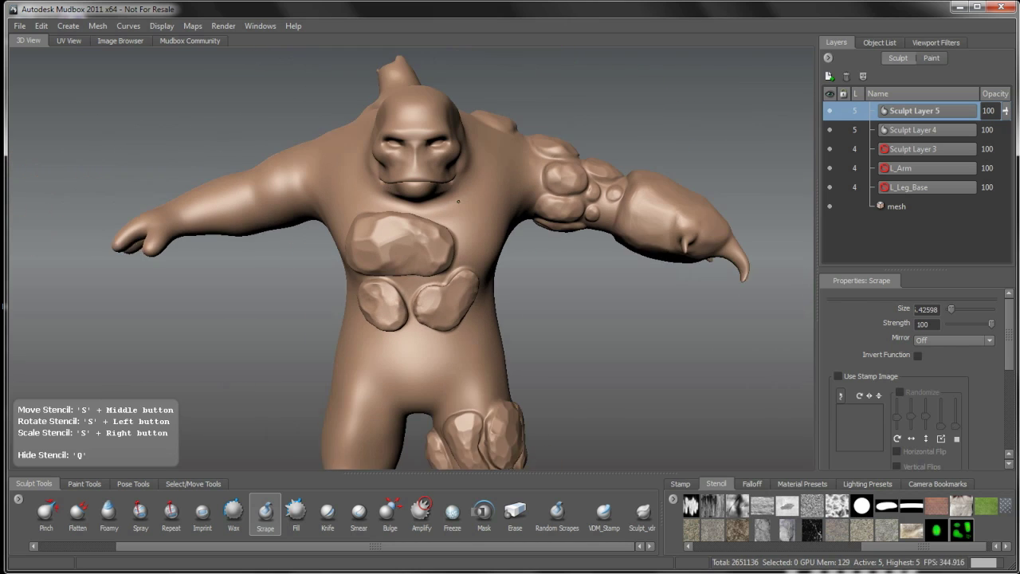
alt+middle_drag(511, 327, 496, 284)
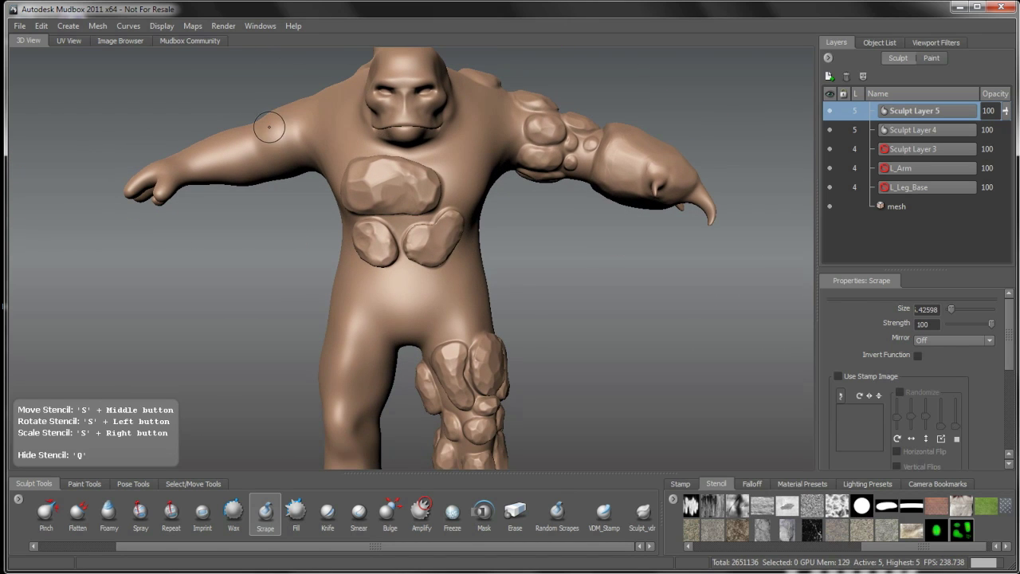
alt+right_drag(412, 244, 376, 248)
alt+middle_drag(443, 264, 451, 189)
alt+middle_drag(482, 221, 470, 252)
alt+drag(469, 252, 475, 253)
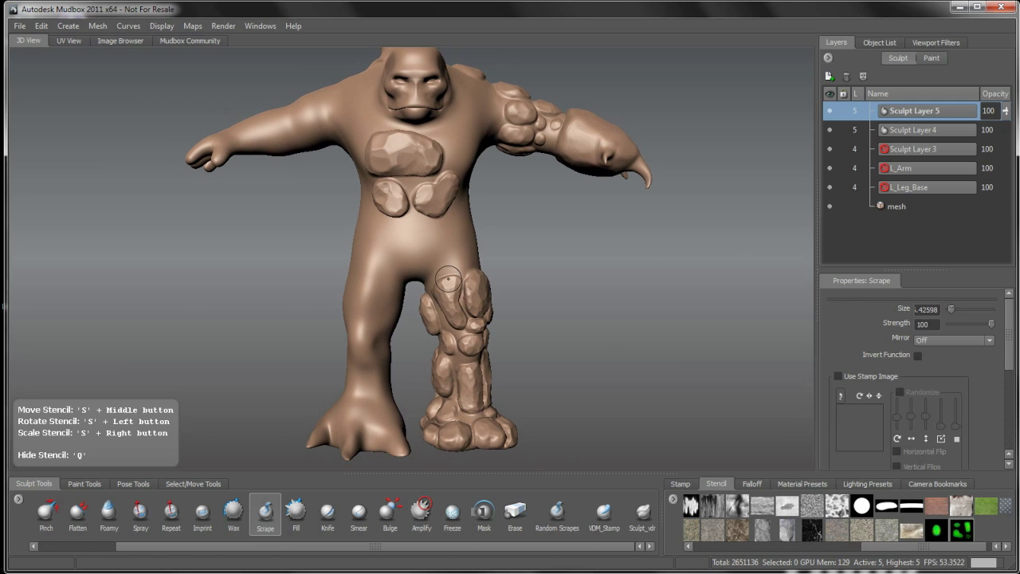
alt+drag(462, 214, 490, 172)
alt+drag(435, 215, 468, 220)
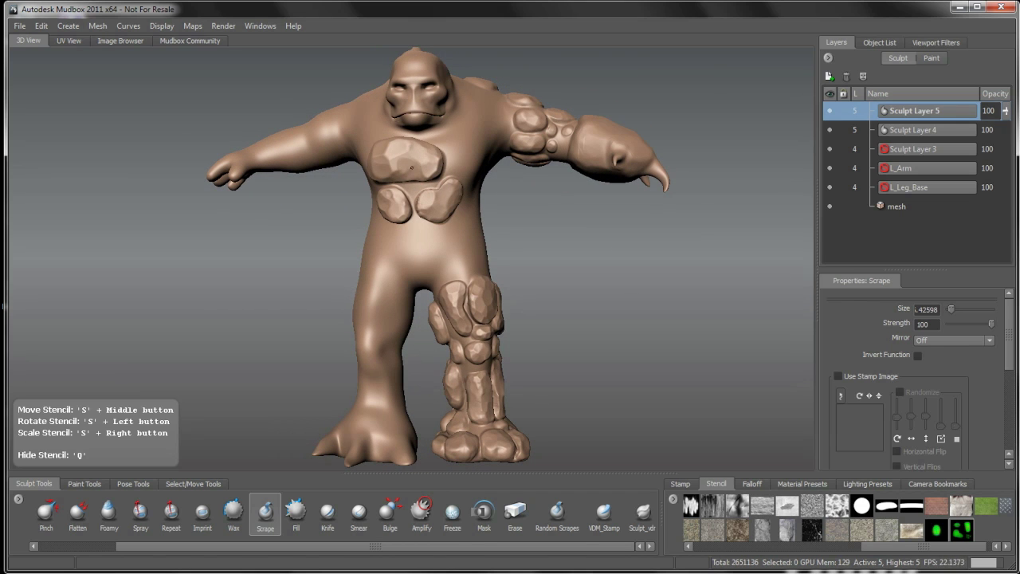
alt+drag(413, 154, 444, 211)
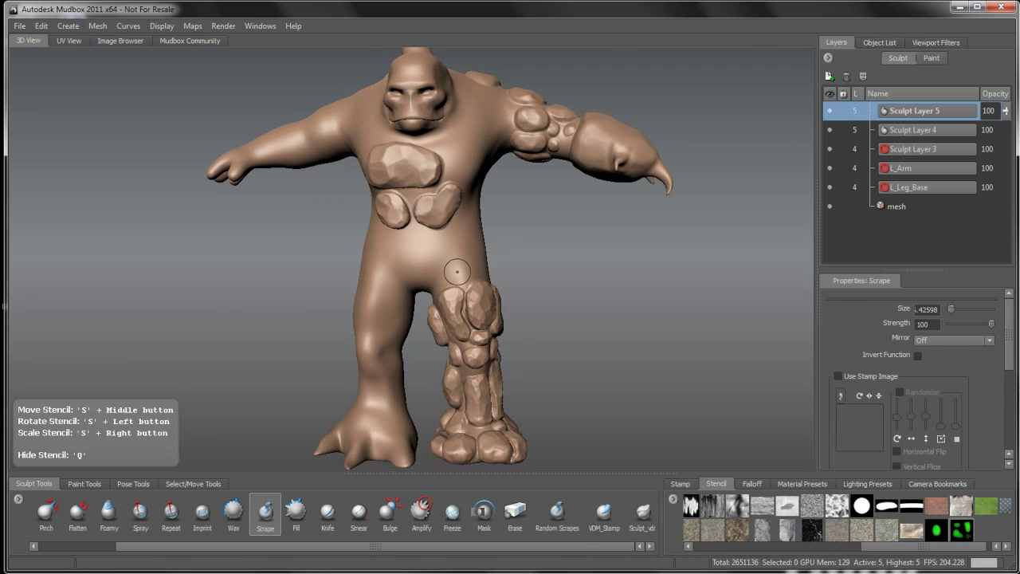